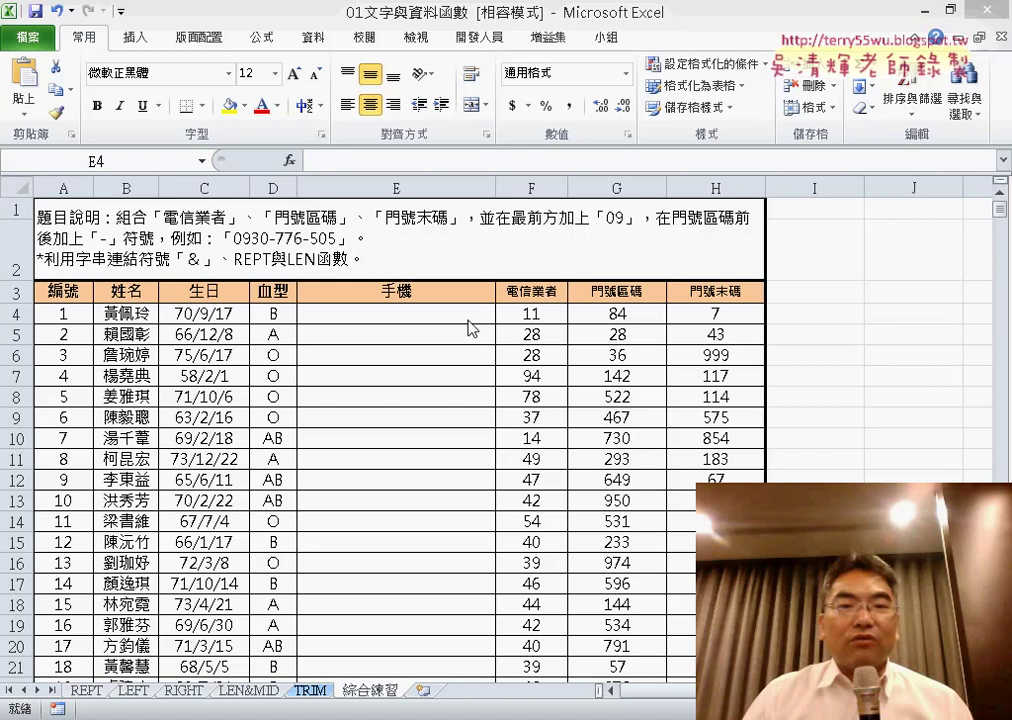
{"action": "left_click", "coordinate": [467, 318]}
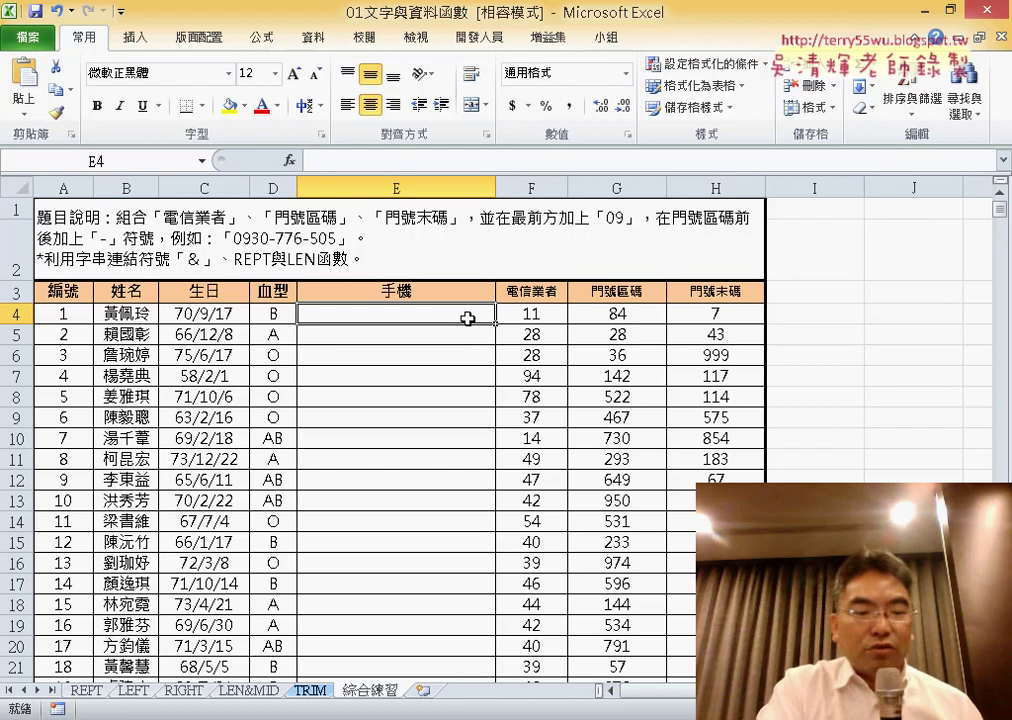
{"action": "left_click_drag", "start_coordinate": [497, 294], "coordinate": [746, 307]}
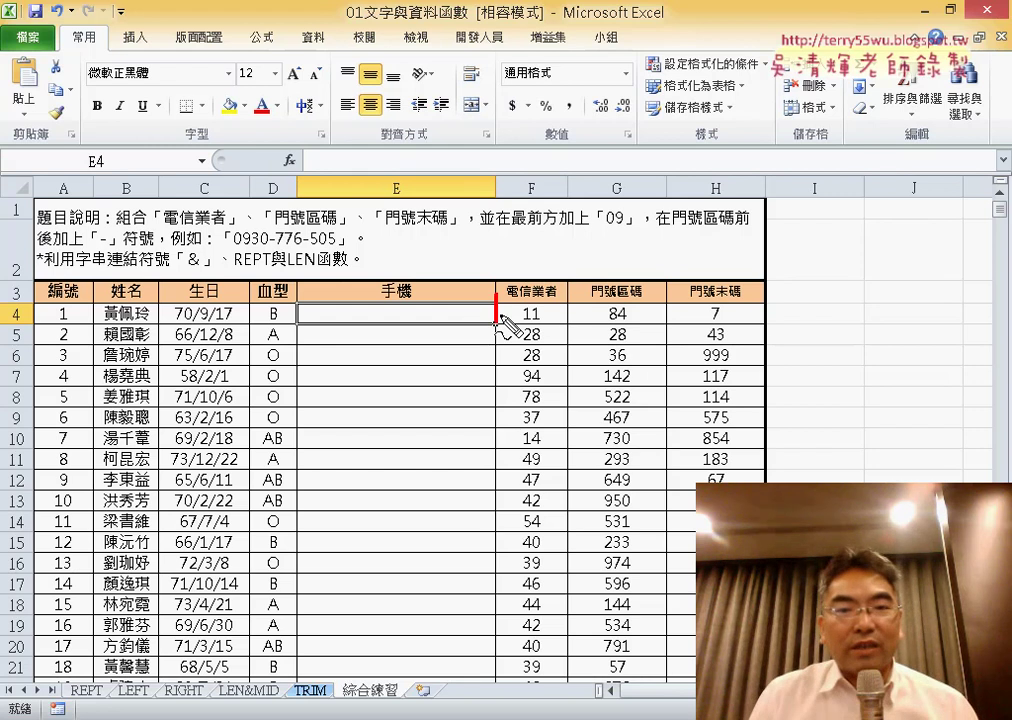
{"action": "left_click_drag", "start_coordinate": [338, 246], "coordinate": [352, 252]}
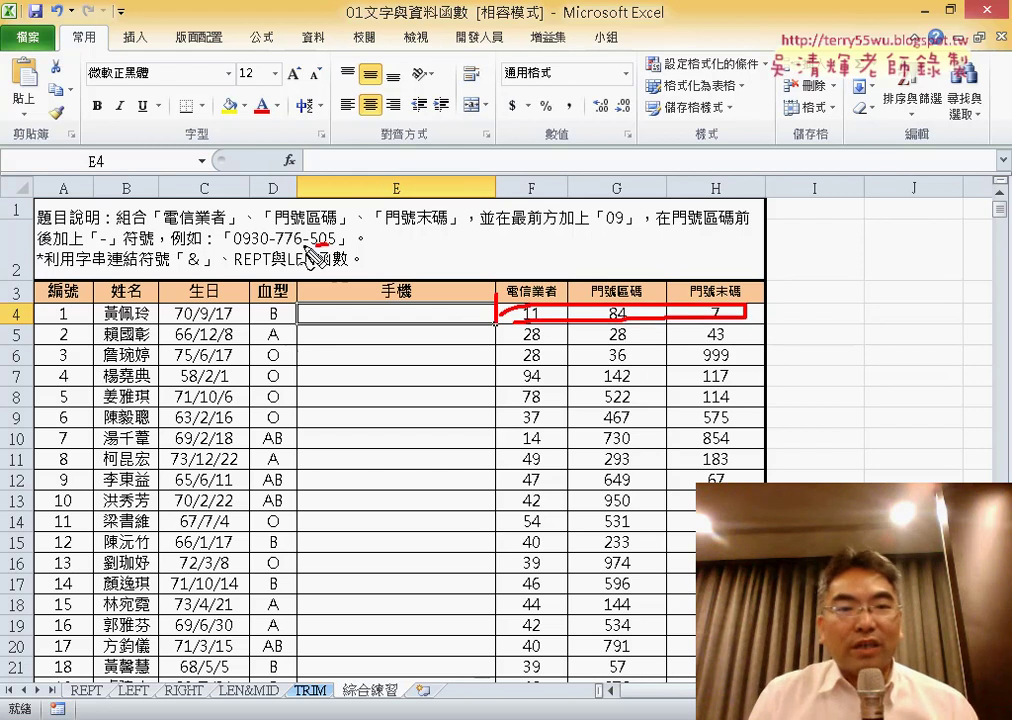
{"action": "left_click_drag", "start_coordinate": [182, 266], "coordinate": [205, 268]}
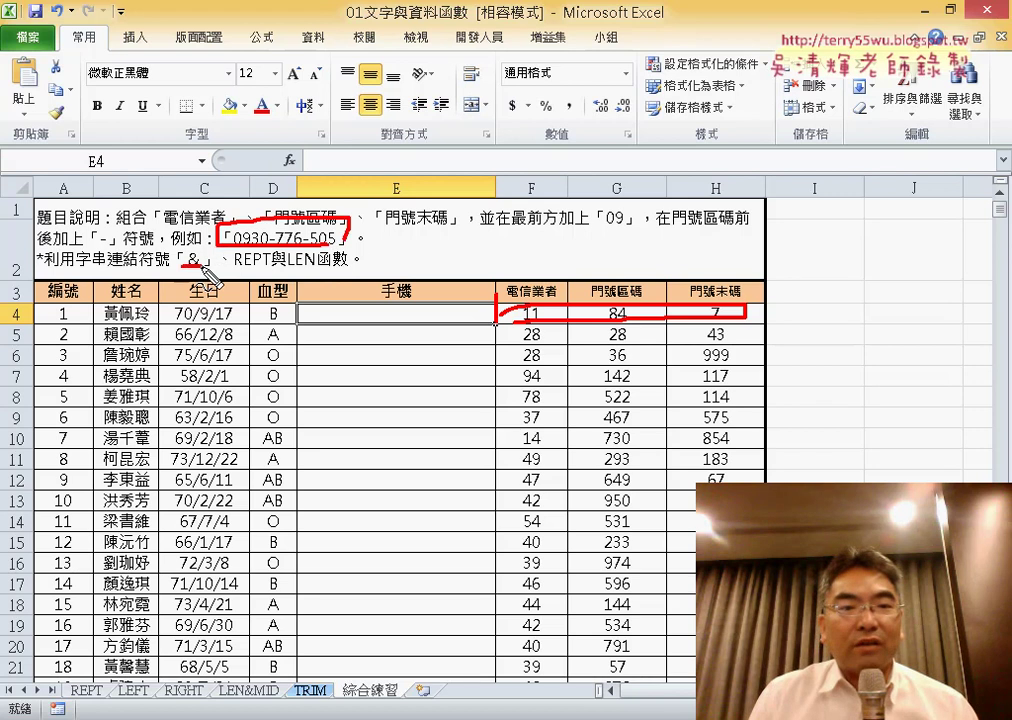
{"action": "left_click_drag", "start_coordinate": [297, 268], "coordinate": [349, 270]}
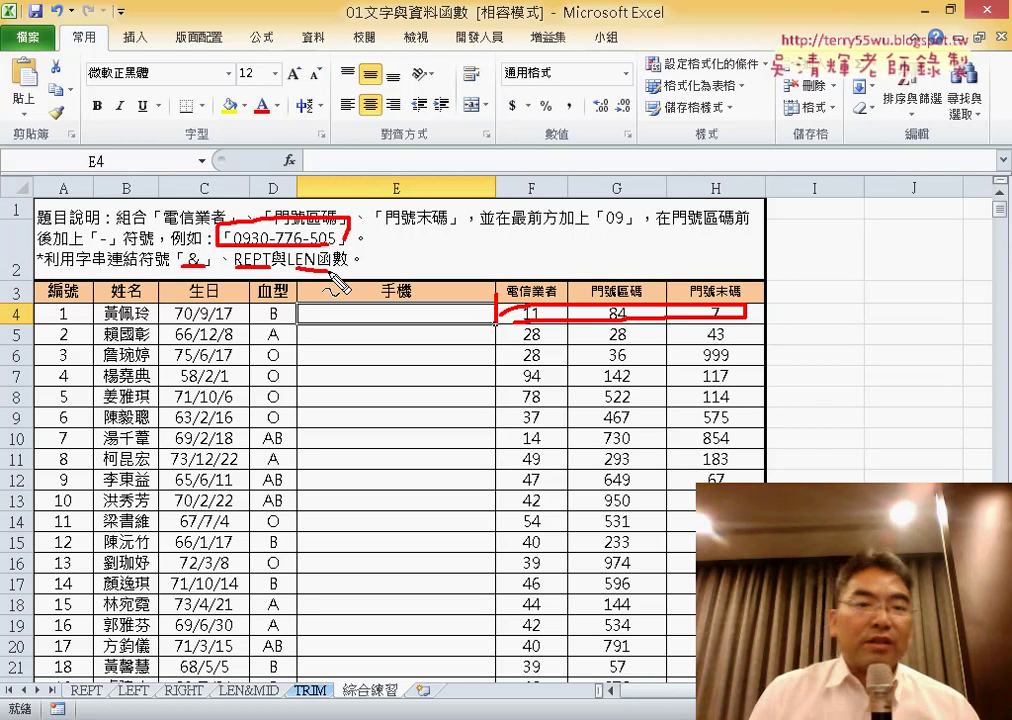
{"action": "key", "text": "Escape"}
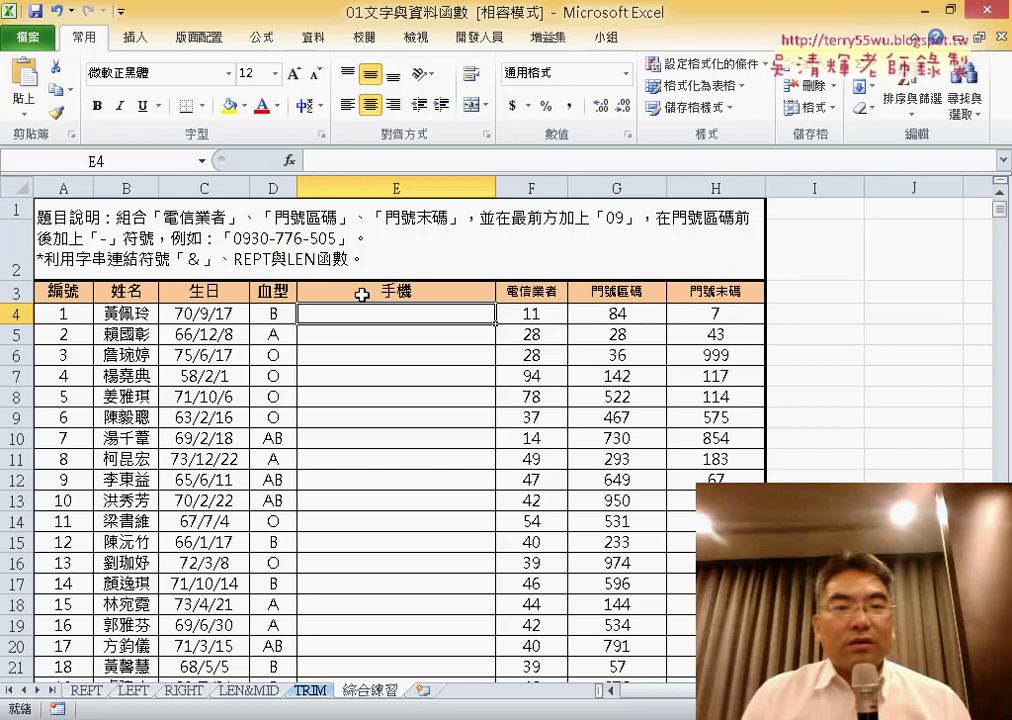
Begin E4's formula in the formula bar with ="09"&
{"action": "left_click", "coordinate": [378, 163]}
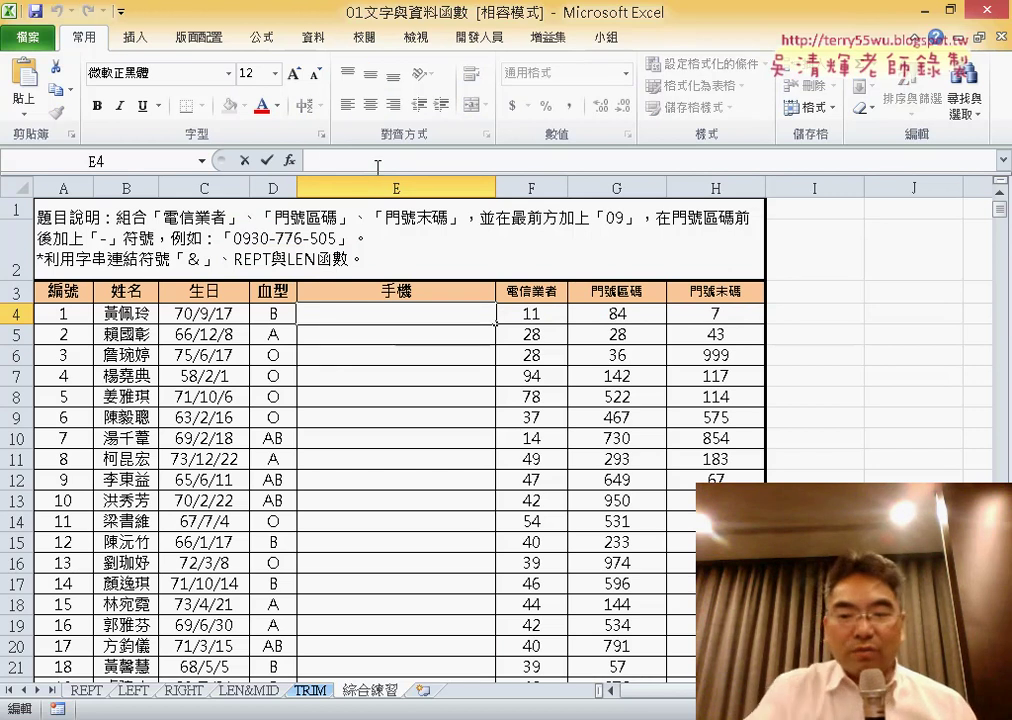
{"action": "type", "text": "ㄦ="}
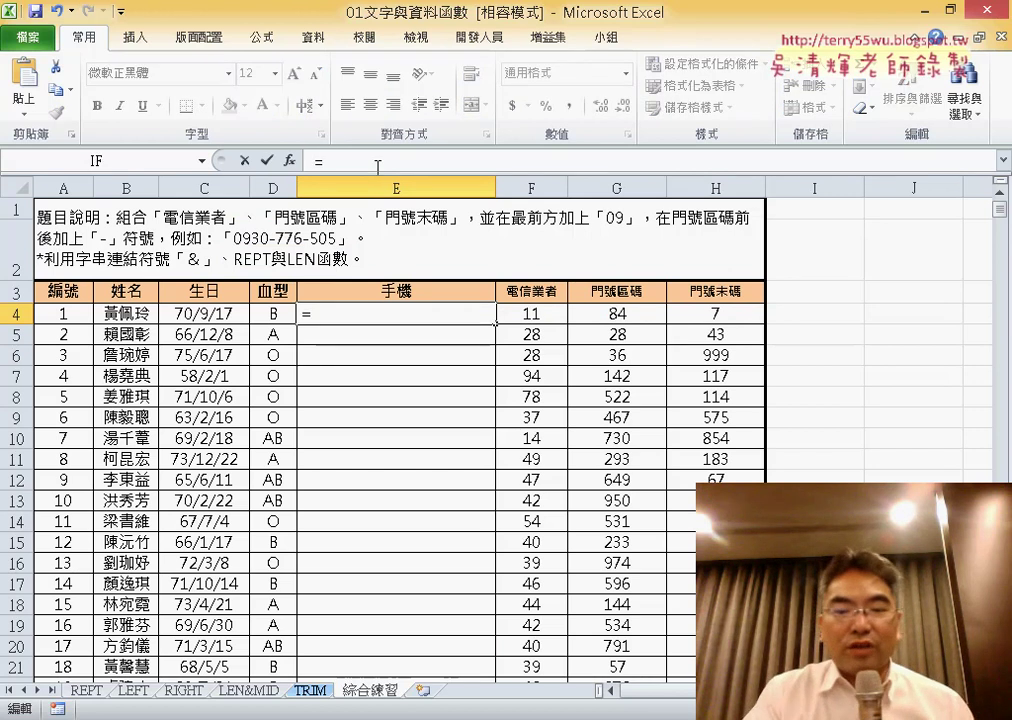
{"action": "type", "text": "\"0"}
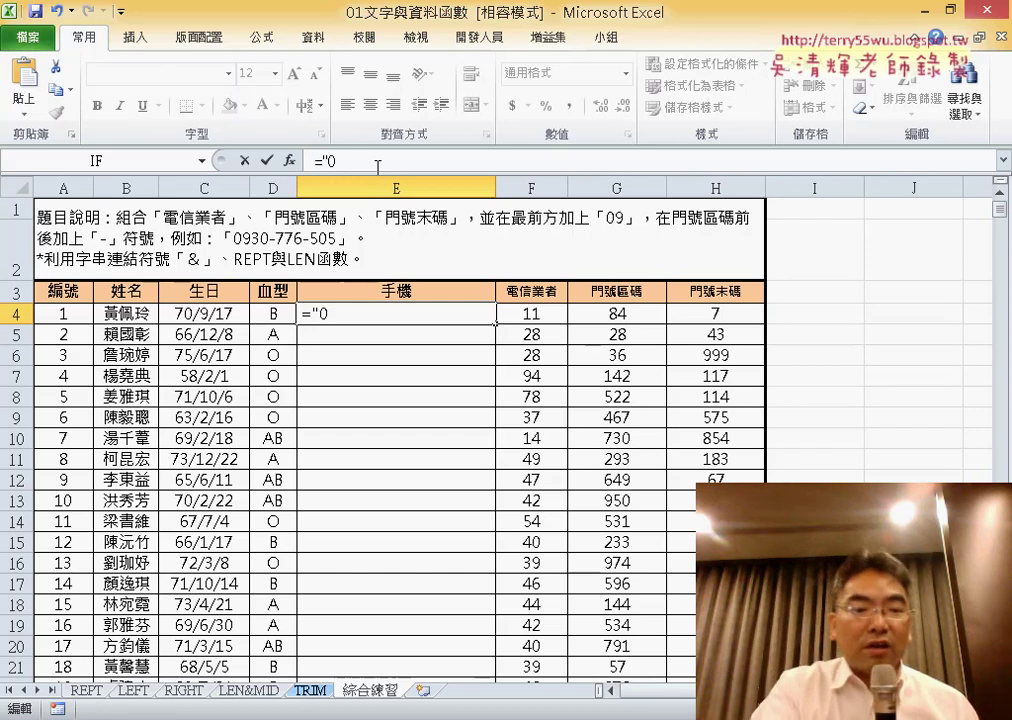
{"action": "type", "text": "9"}
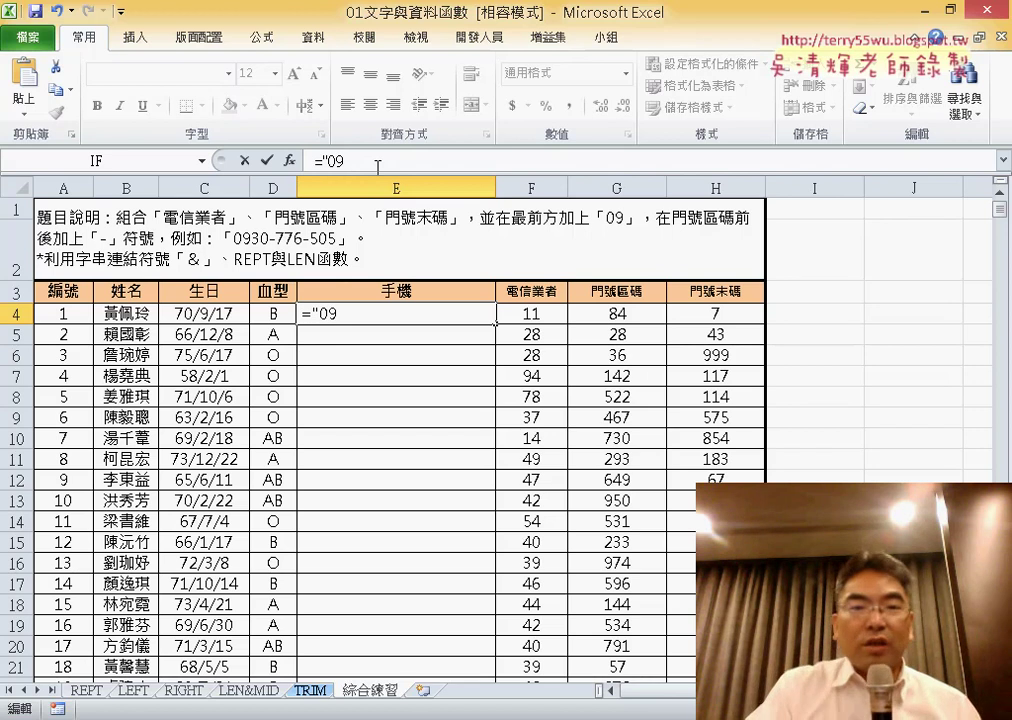
{"action": "type", "text": "\""}
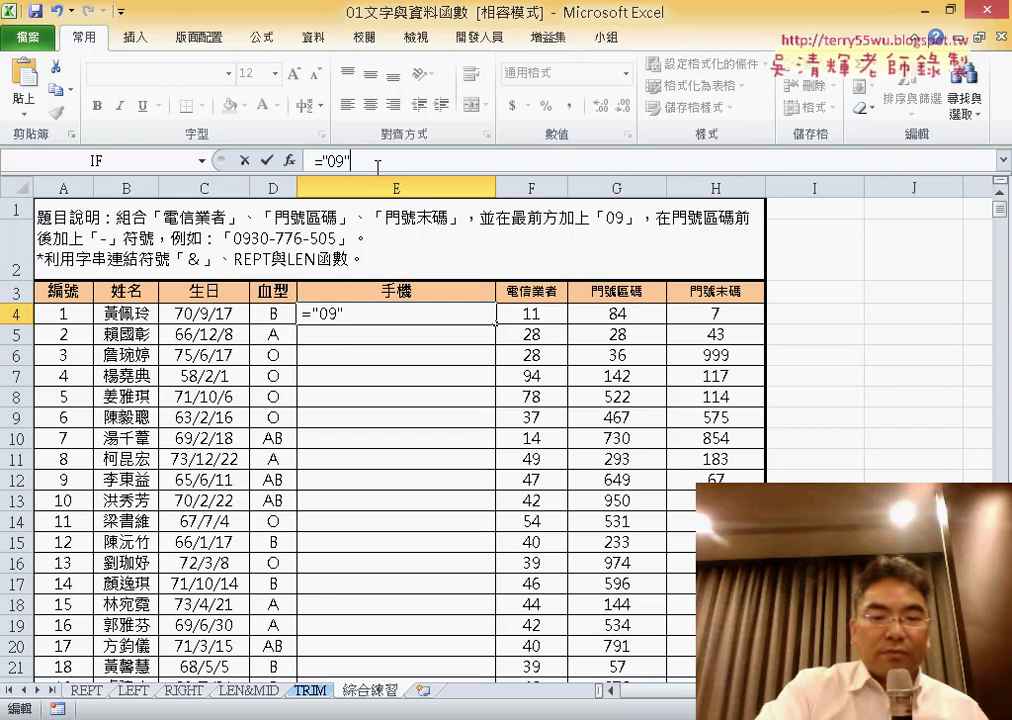
{"action": "type", "text": "&"}
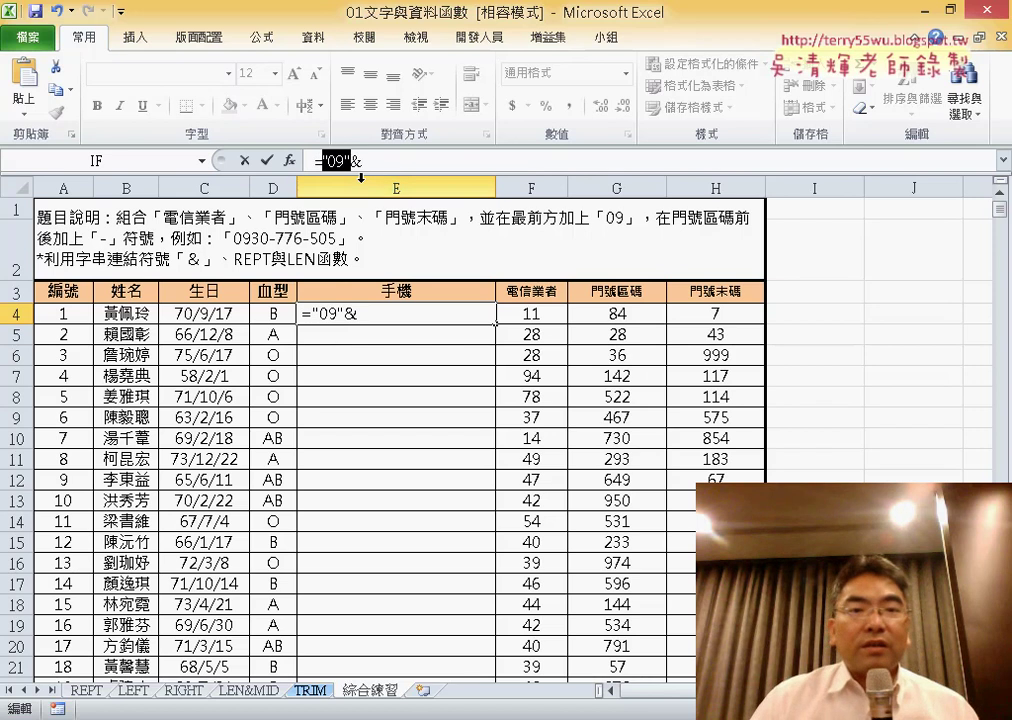
Correct E4's formula to ="09"&F4 and commit it, so E4 shows 0911
{"action": "left_click", "coordinate": [549, 316]}
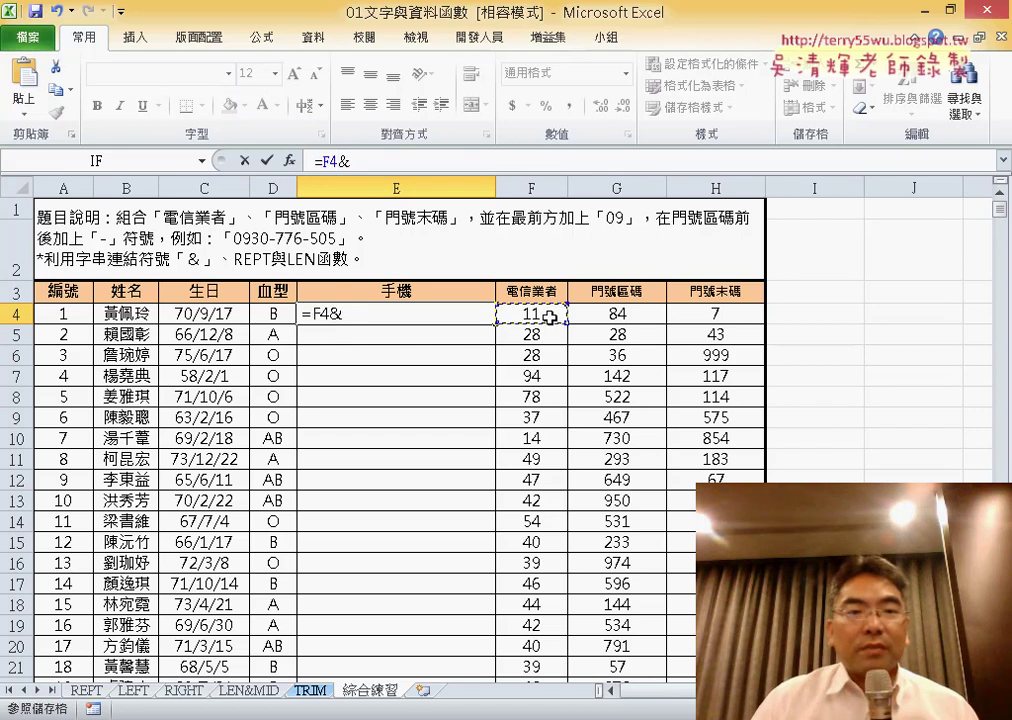
{"action": "double_click", "coordinate": [331, 161]}
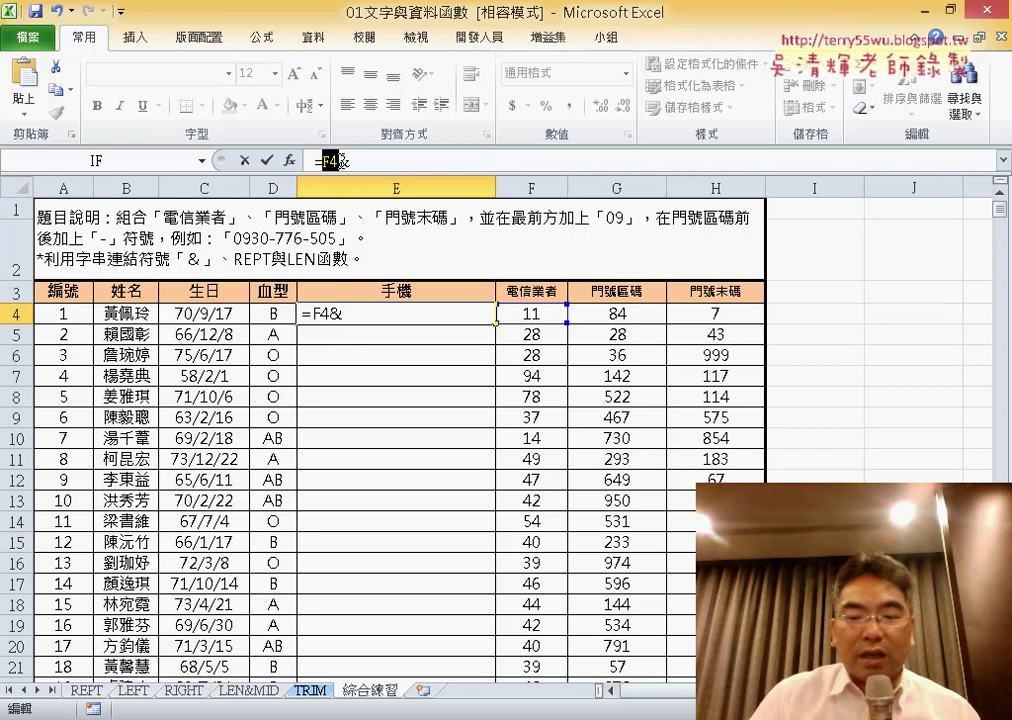
{"action": "type", "text": "\"09"}
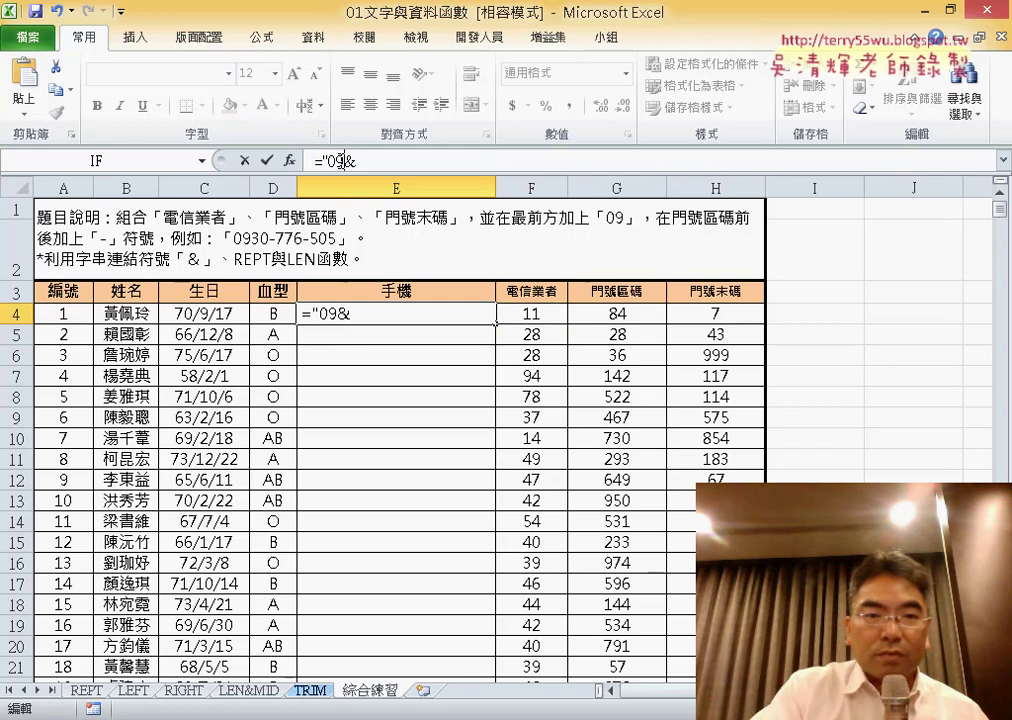
{"action": "type", "text": "\""}
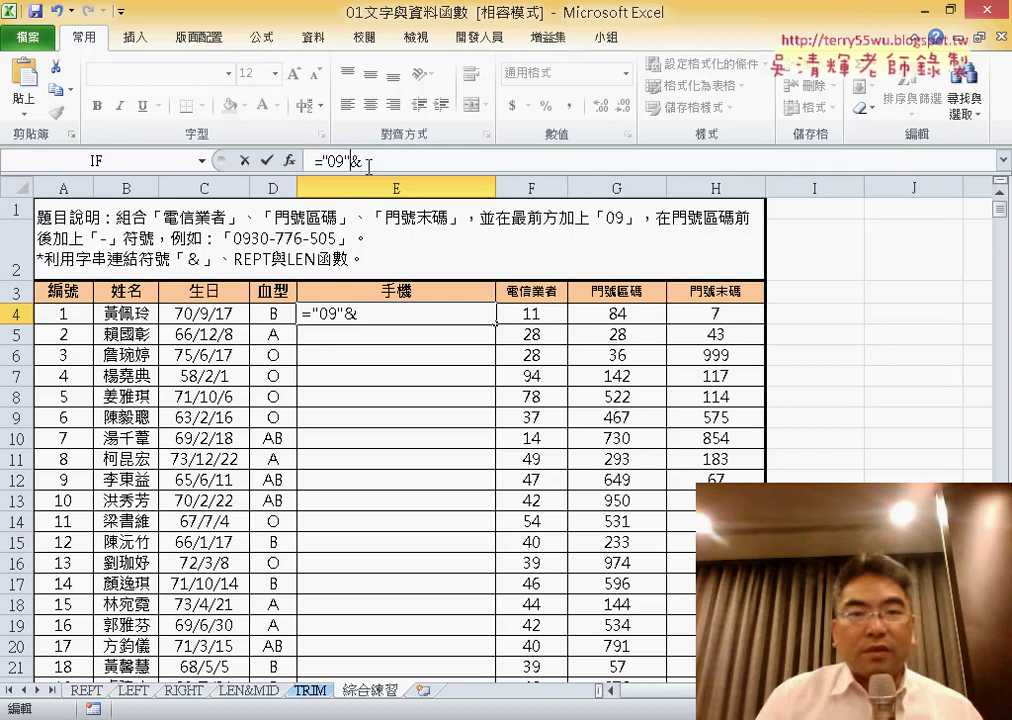
{"action": "left_click", "coordinate": [547, 317]}
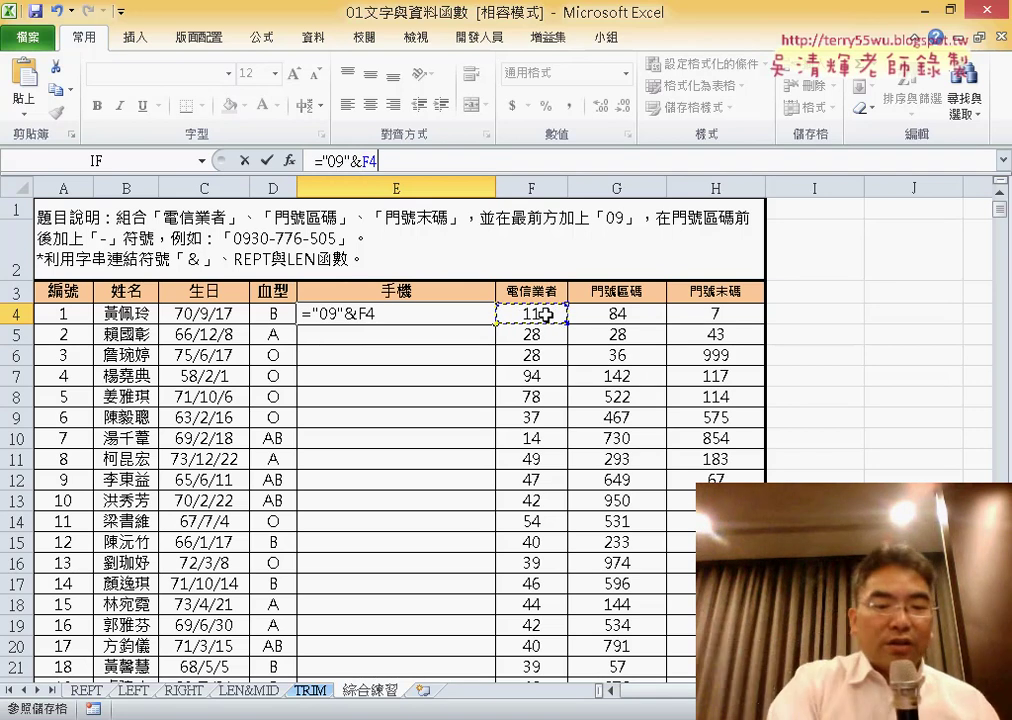
{"action": "mouse_move", "coordinate": [543, 301]}
{"action": "left_mouse_down"}
{"action": "mouse_move", "coordinate": [545, 325]}
{"action": "mouse_move", "coordinate": [382, 170]}
{"action": "left_mouse_up"}
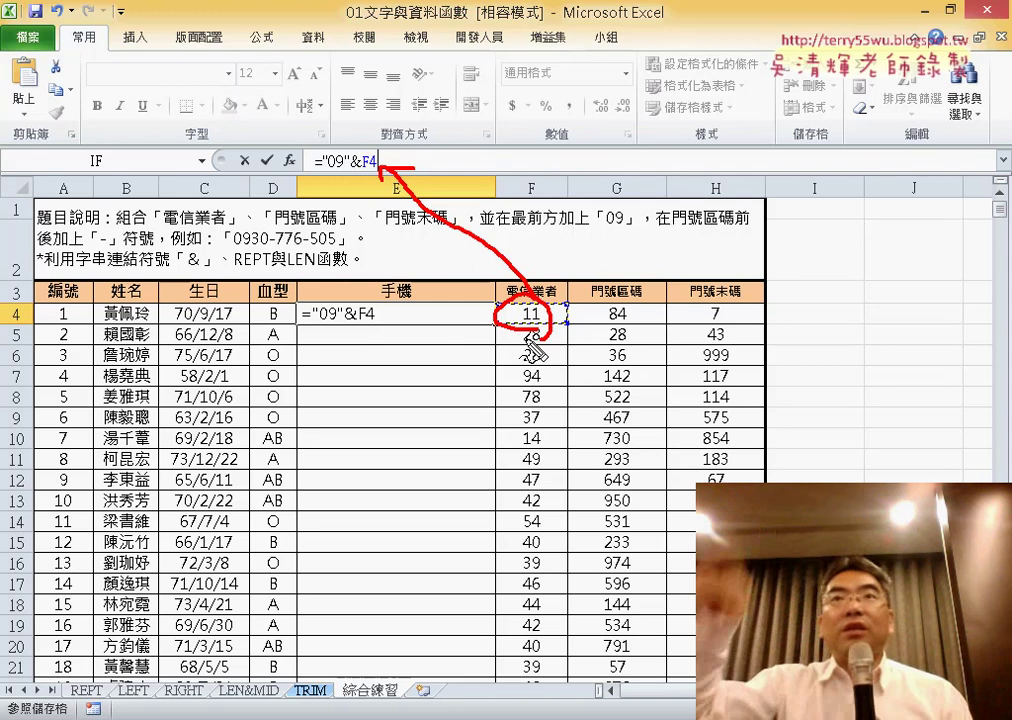
{"action": "key", "text": "Escape"}
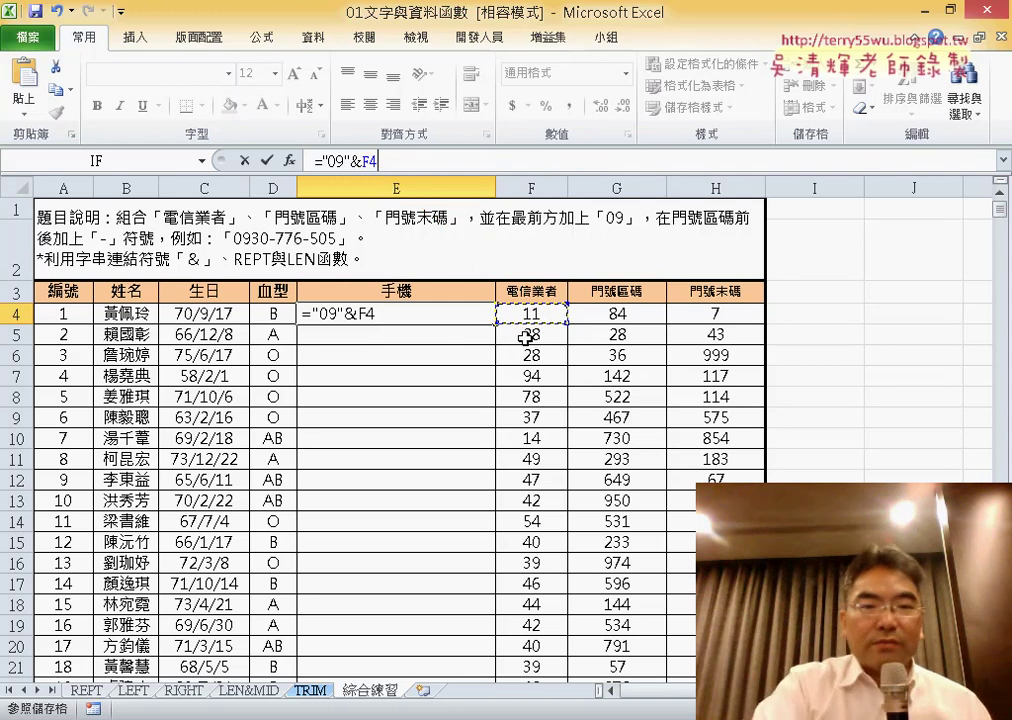
{"action": "type", "text": "&"}
{"action": "key", "text": "BackSpace"}
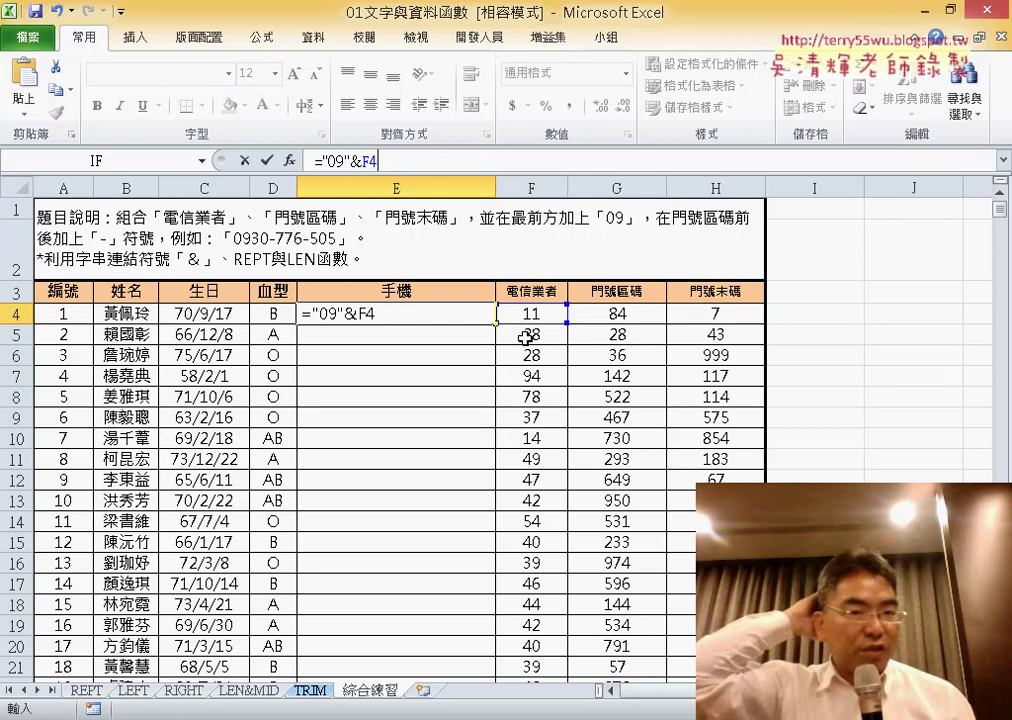
{"action": "left_click", "coordinate": [267, 160]}
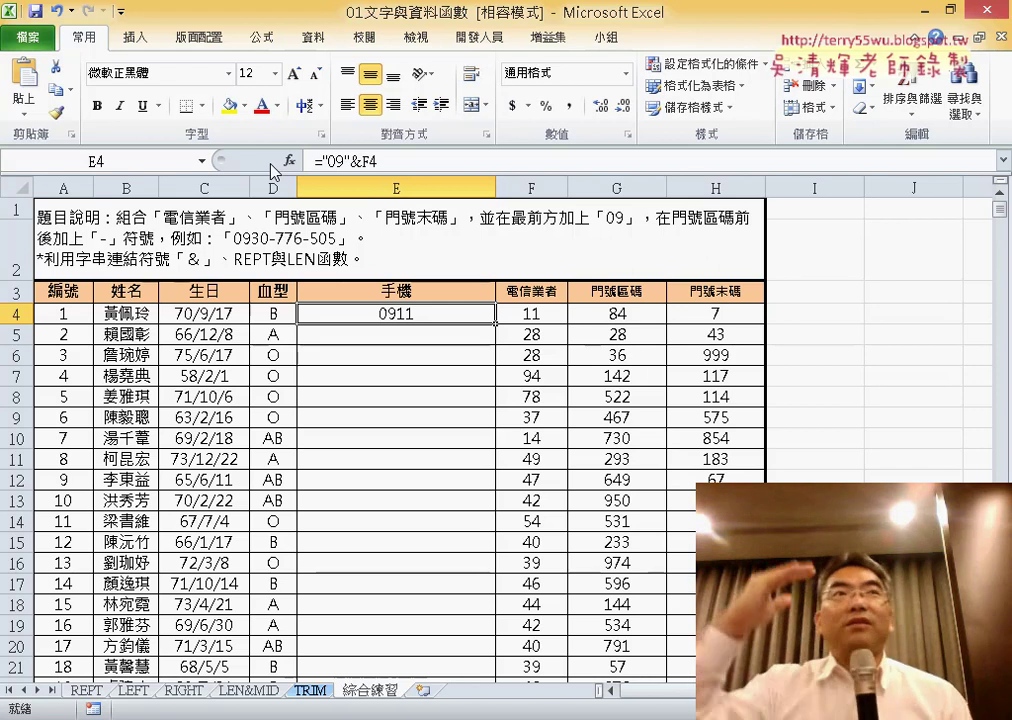
Append &"-" to E4's formula and commit it, giving 0911-
{"action": "left_click", "coordinate": [421, 157]}
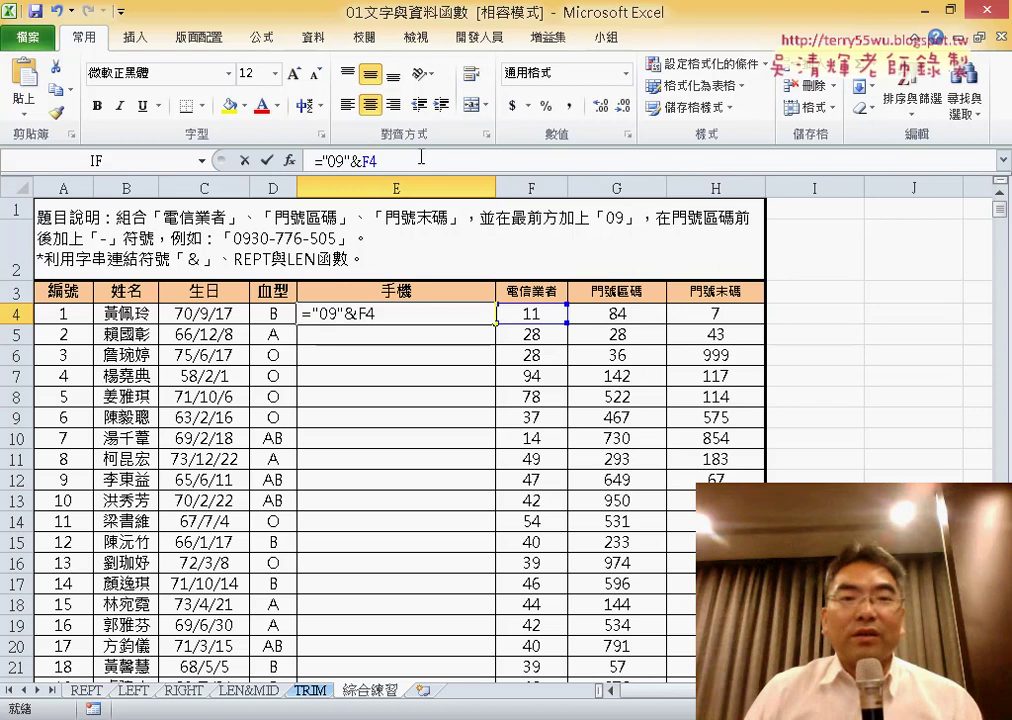
{"action": "type", "text": "&"}
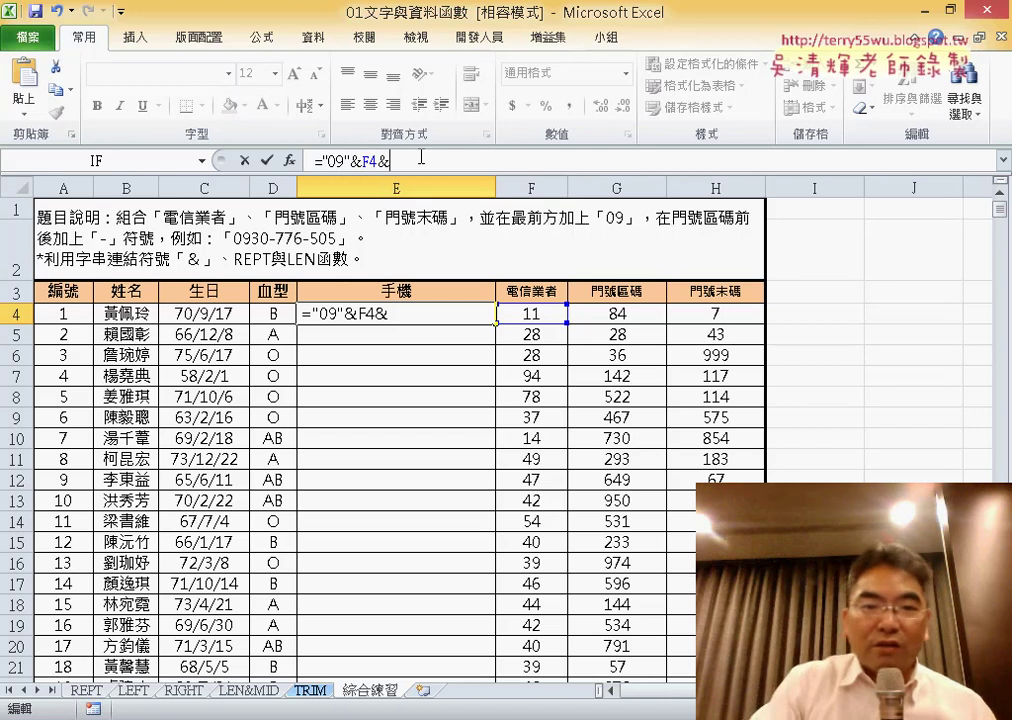
{"action": "type", "text": "\""}
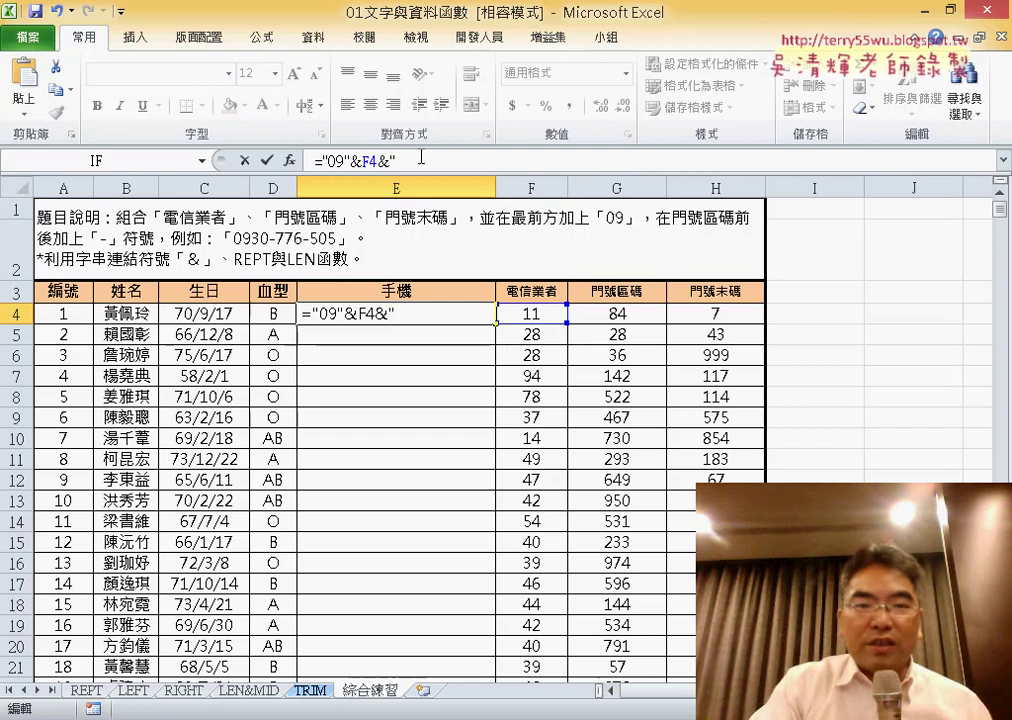
{"action": "type", "text": "-\""}
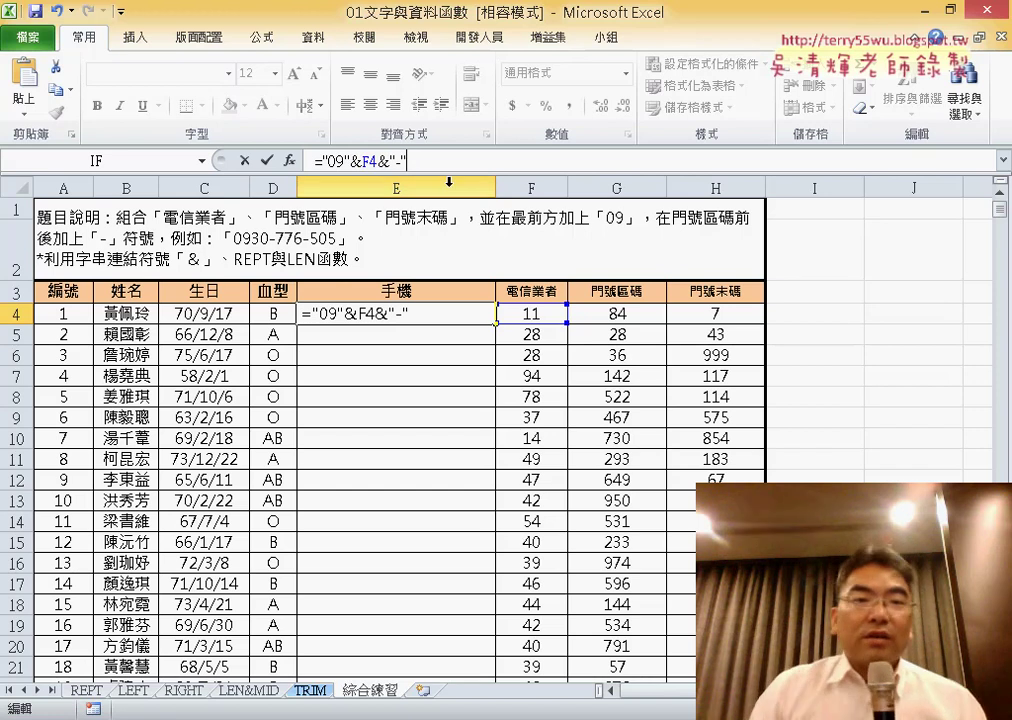
{"action": "left_click", "coordinate": [267, 160]}
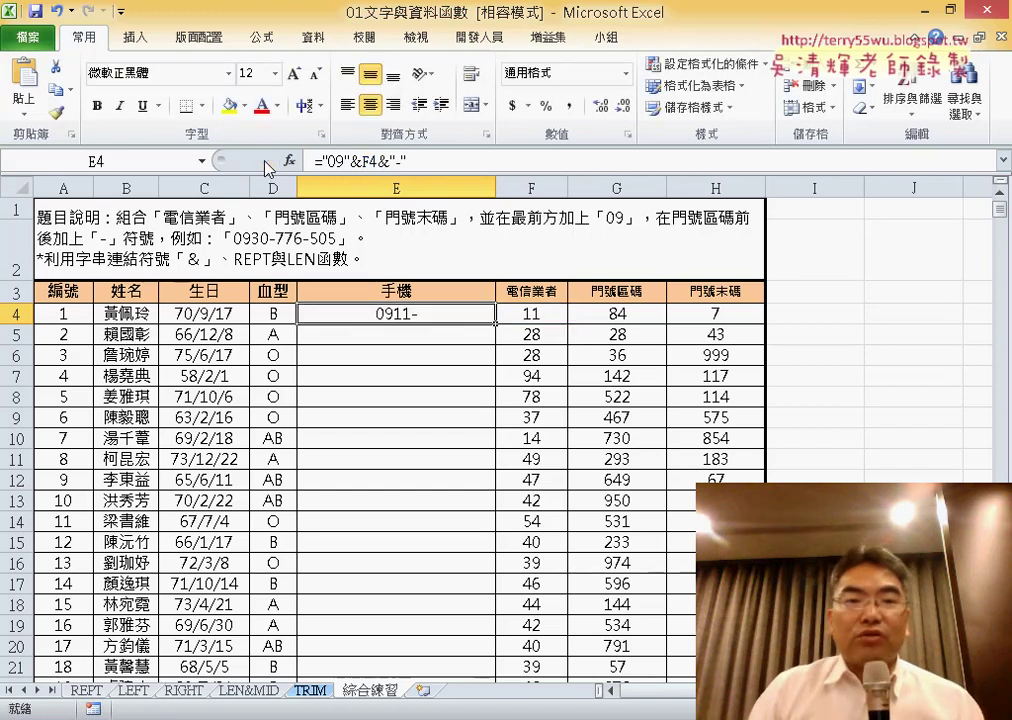
Append &G4 to E4's formula to preview 0911-84, then delete the G4 reference again
{"action": "left_click", "coordinate": [437, 160]}
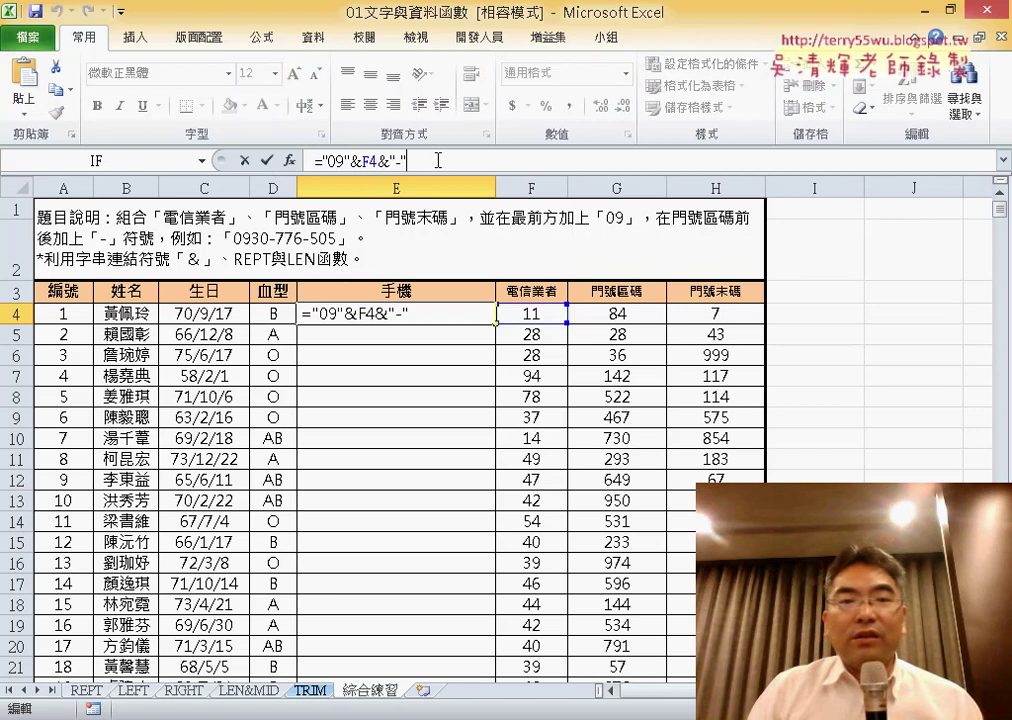
{"action": "type", "text": "&"}
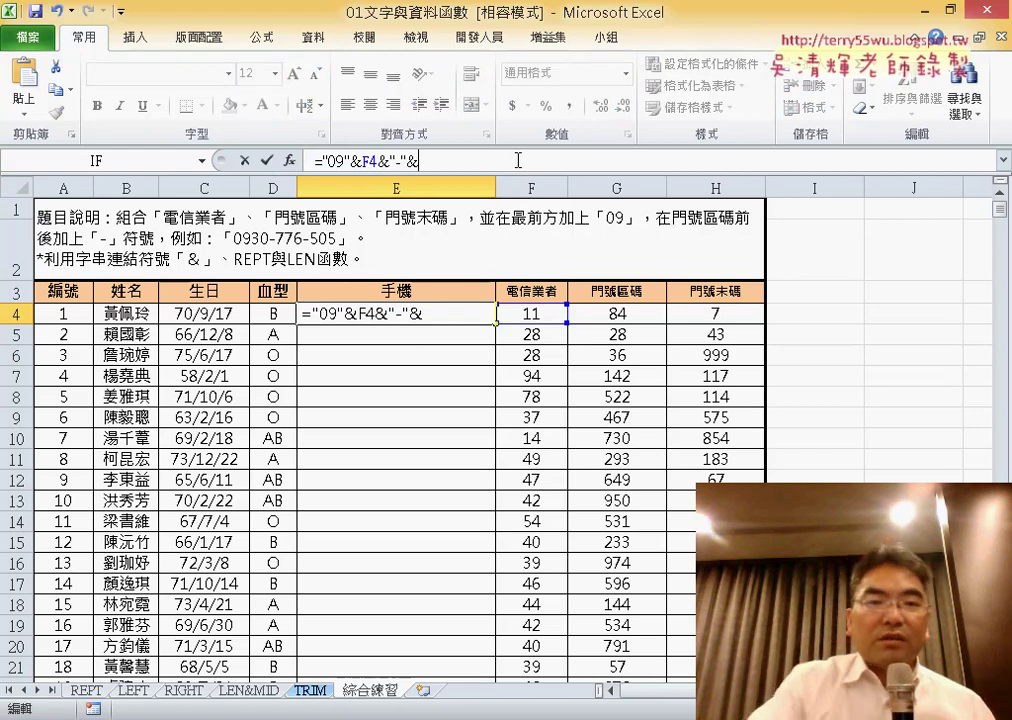
{"action": "left_click", "coordinate": [640, 314]}
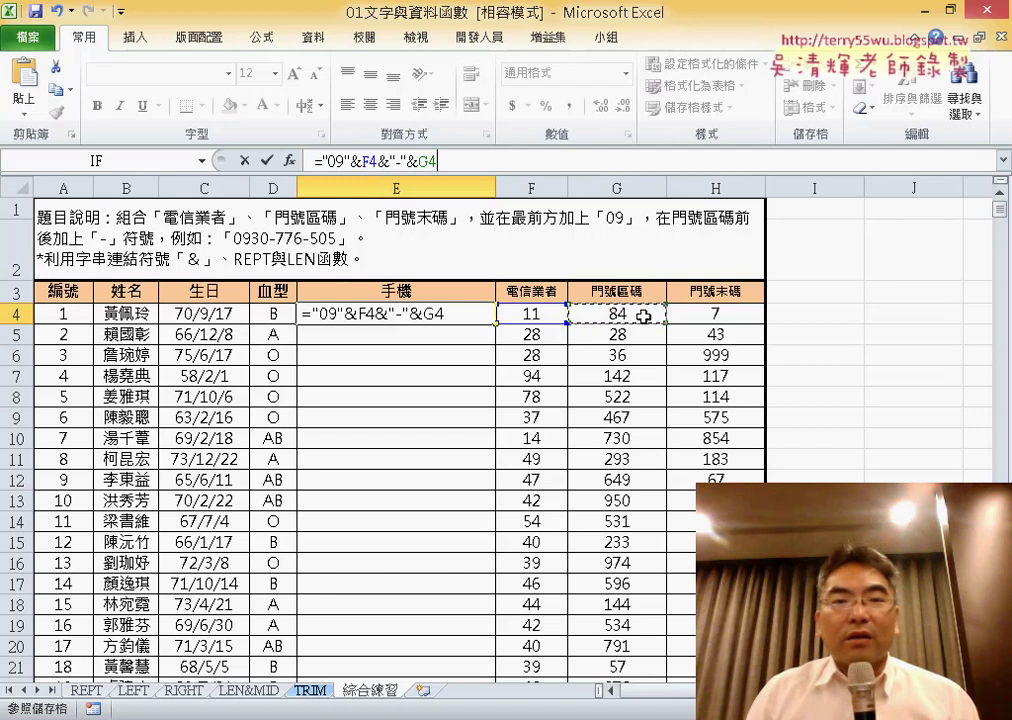
{"action": "left_click", "coordinate": [267, 160]}
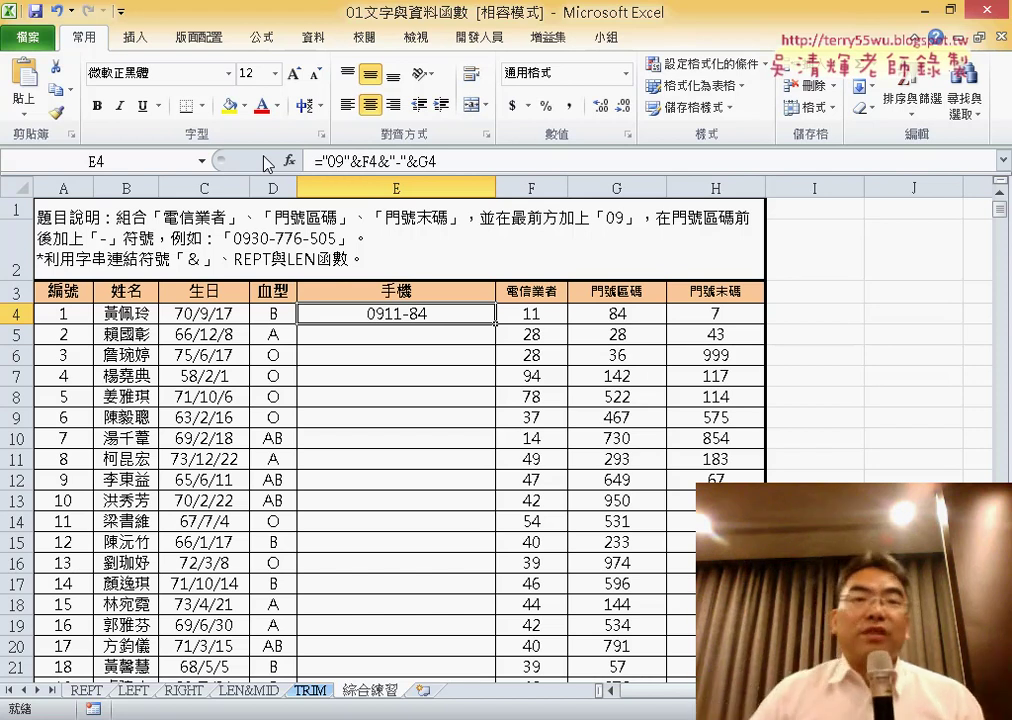
{"action": "double_click", "coordinate": [424, 160]}
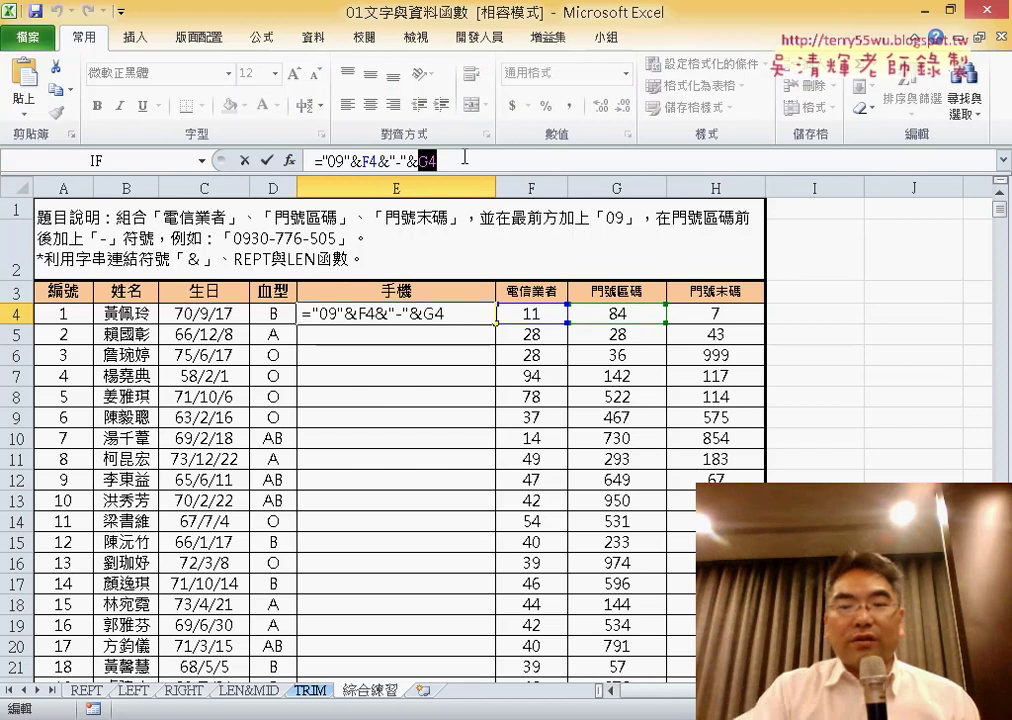
{"action": "key", "text": "BackSpace"}
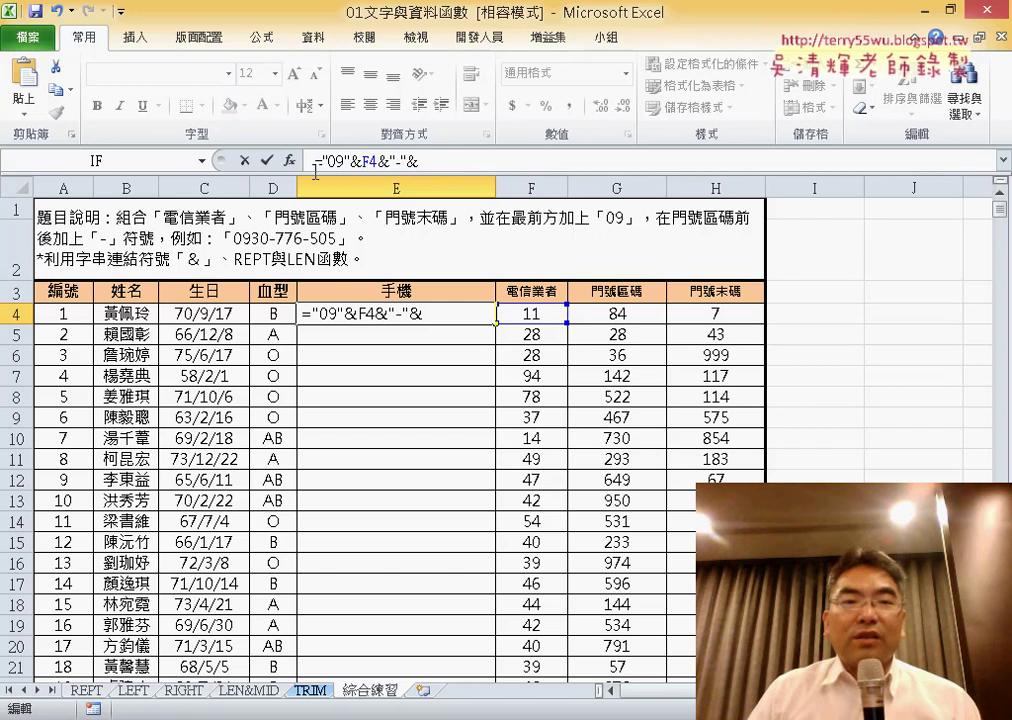
Add REPT with Text "0" and Number_times 3-LEN(G4) to E4's formula, showing 0911-0
{"action": "left_click", "coordinate": [203, 161]}
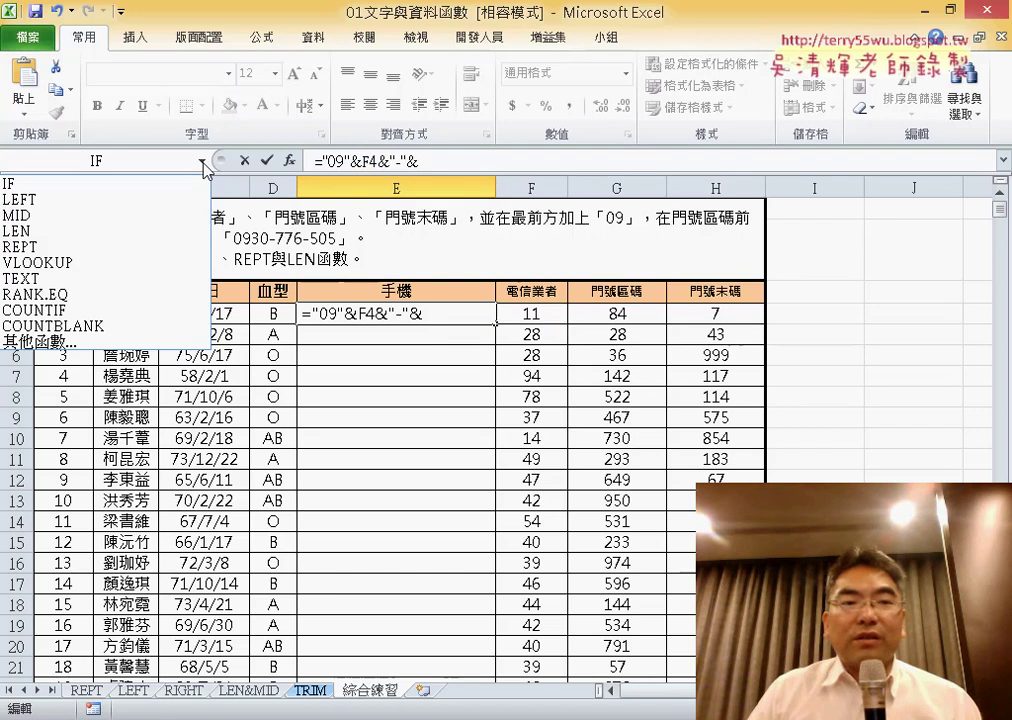
{"action": "left_click", "coordinate": [182, 251]}
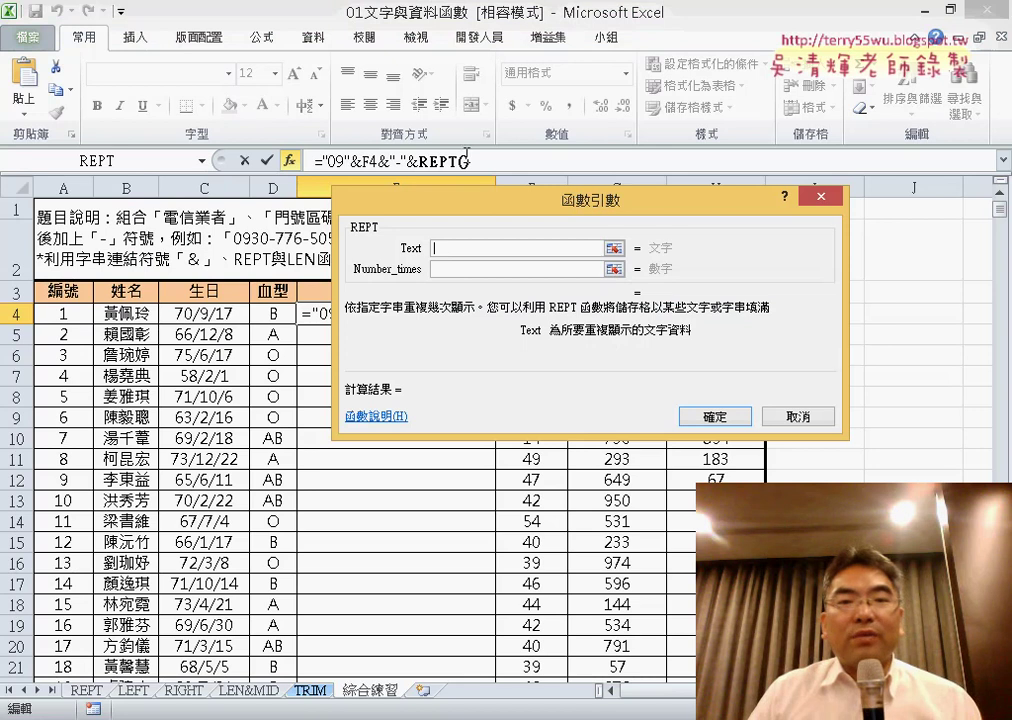
{"action": "left_click_drag", "start_coordinate": [478, 209], "coordinate": [548, 371]}
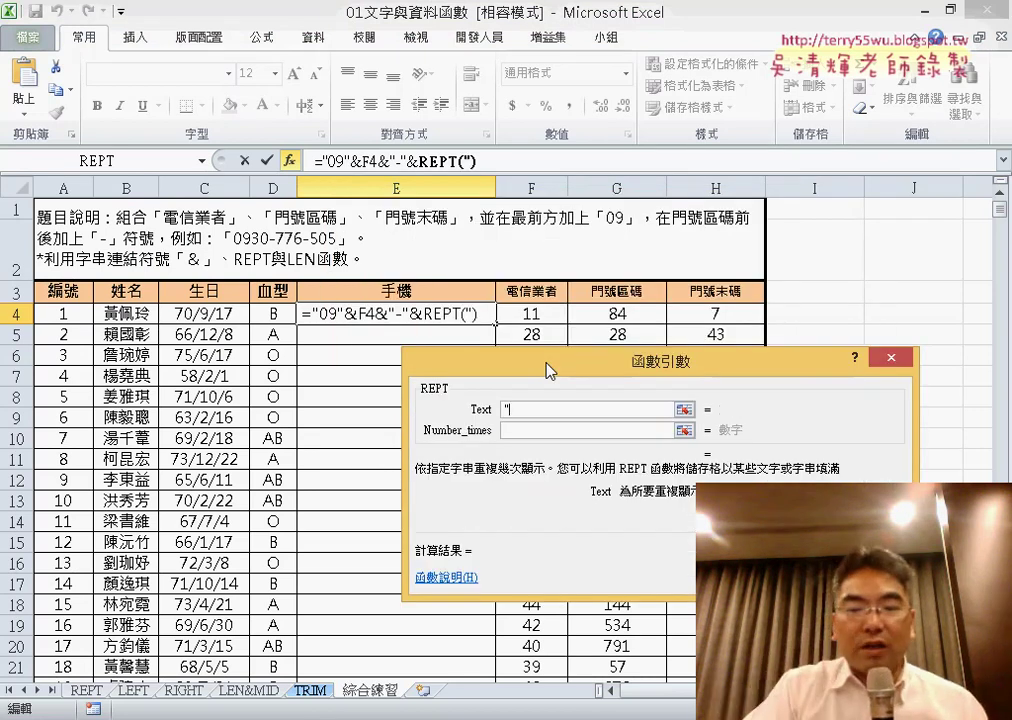
{"action": "type", "text": "\""}
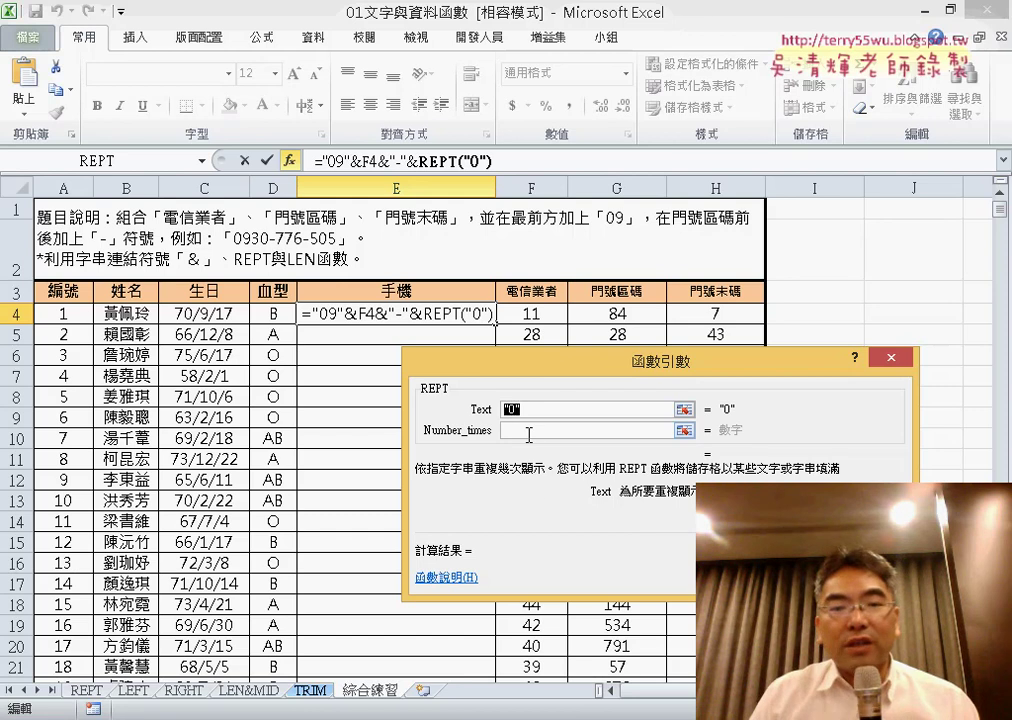
{"action": "left_click", "coordinate": [528, 432]}
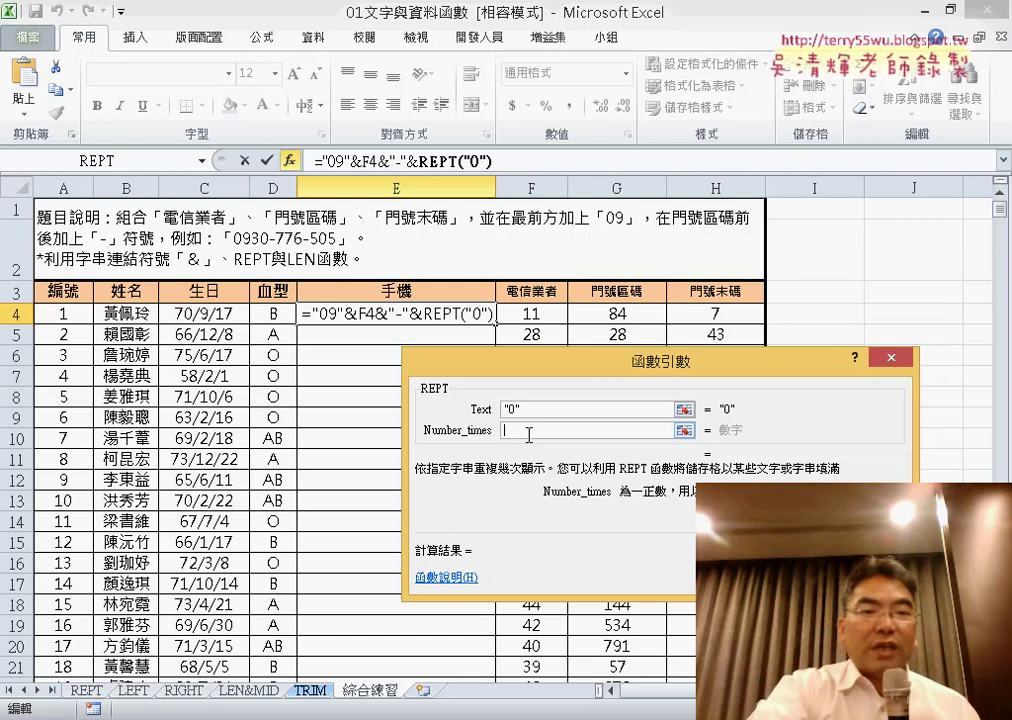
{"action": "type", "text": "3"}
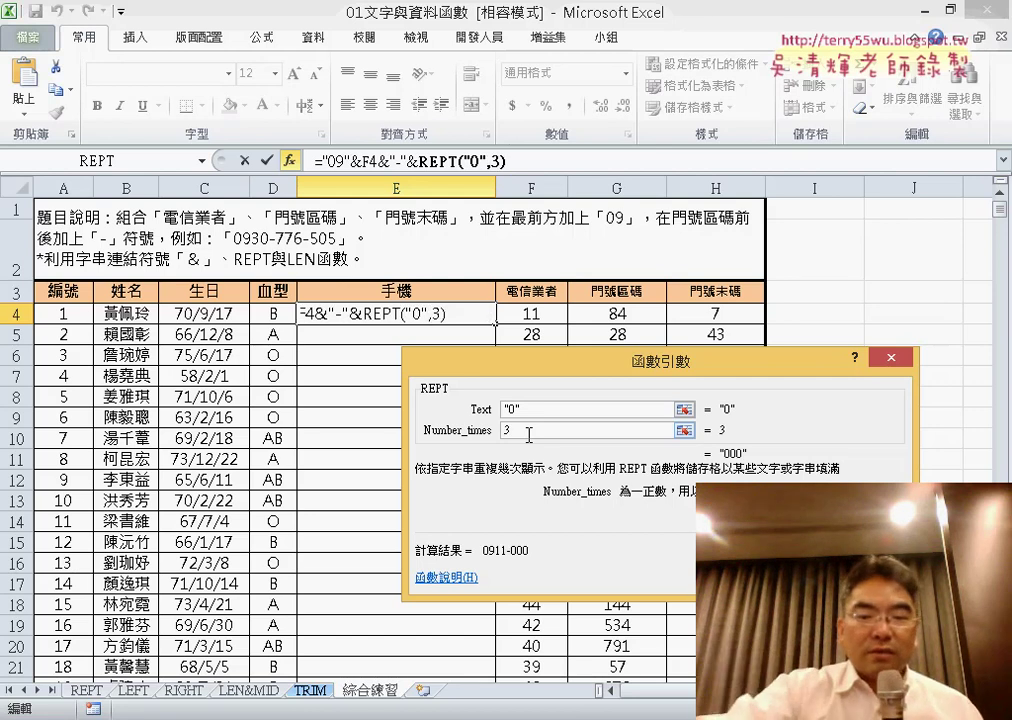
{"action": "type", "text": "-"}
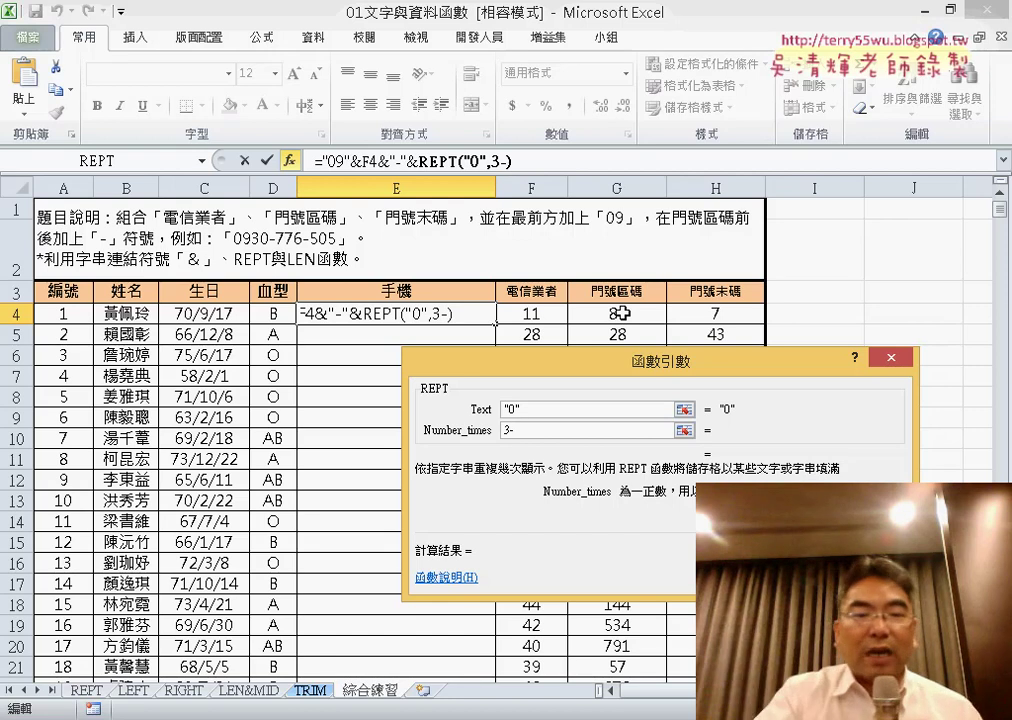
{"action": "type", "text": "le"}
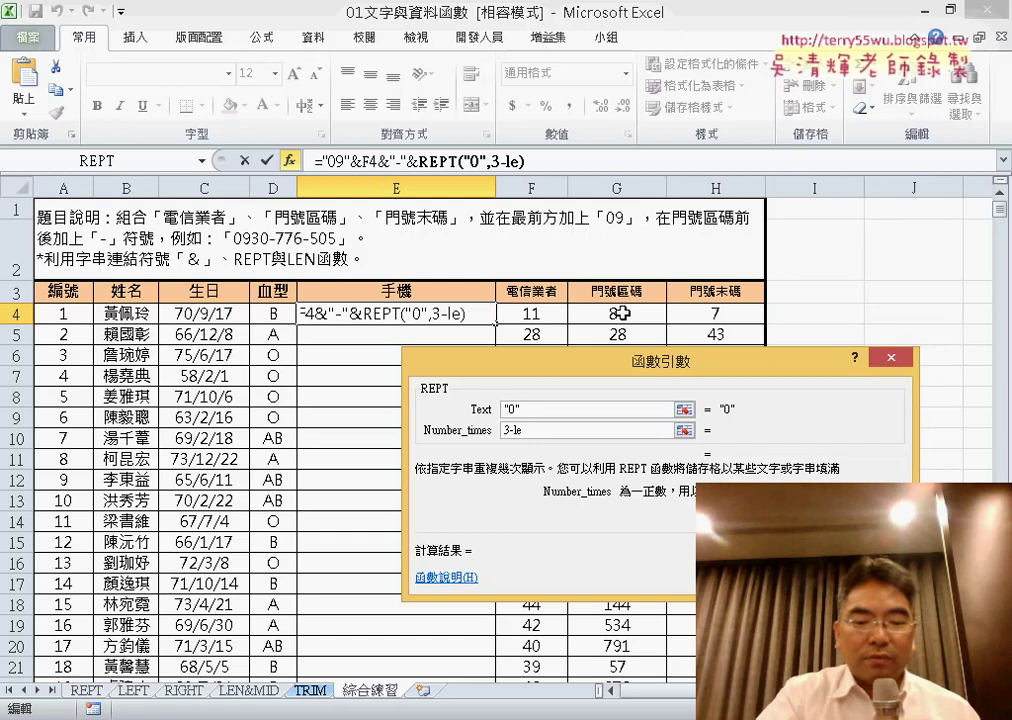
{"action": "type", "text": "n("}
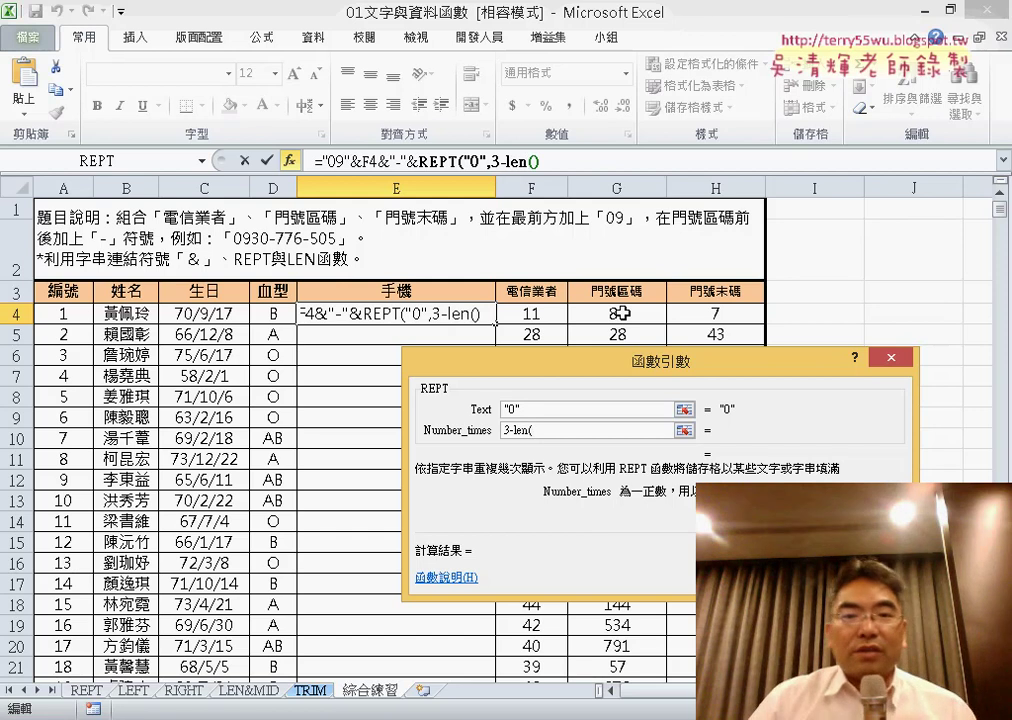
{"action": "left_click", "coordinate": [634, 314]}
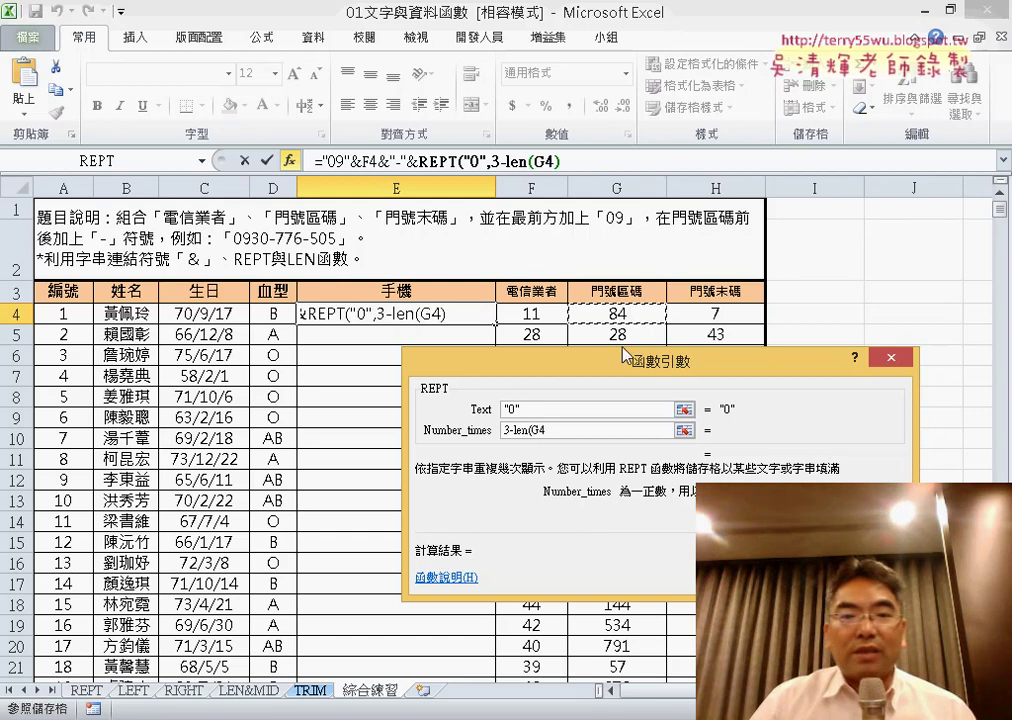
{"action": "type", "text": ")"}
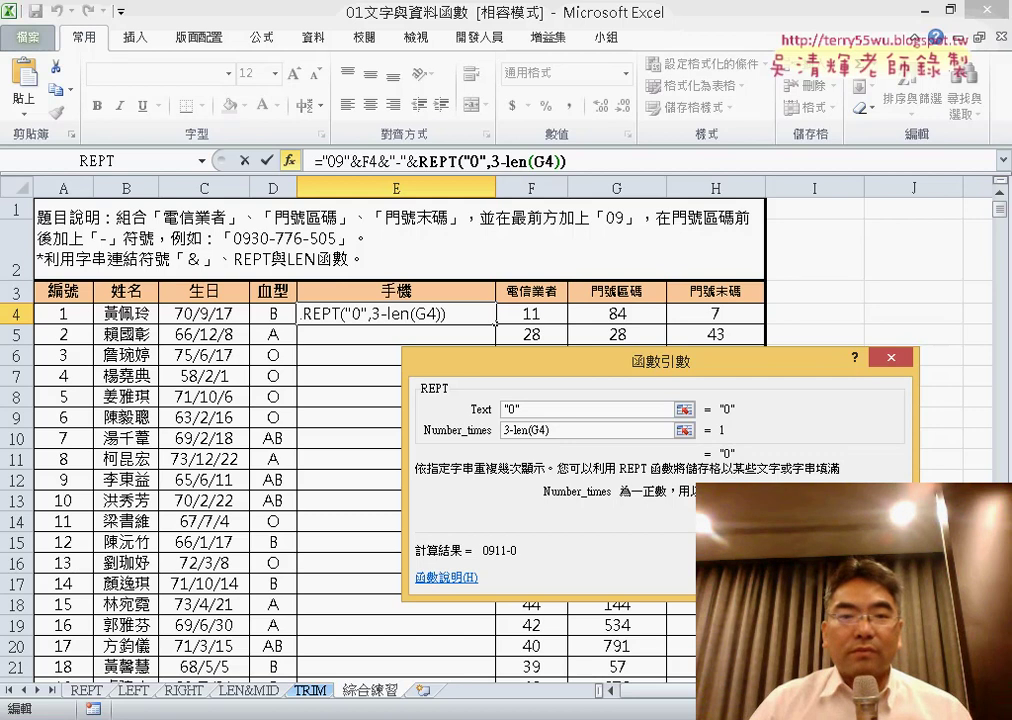
{"action": "key", "text": "Return"}
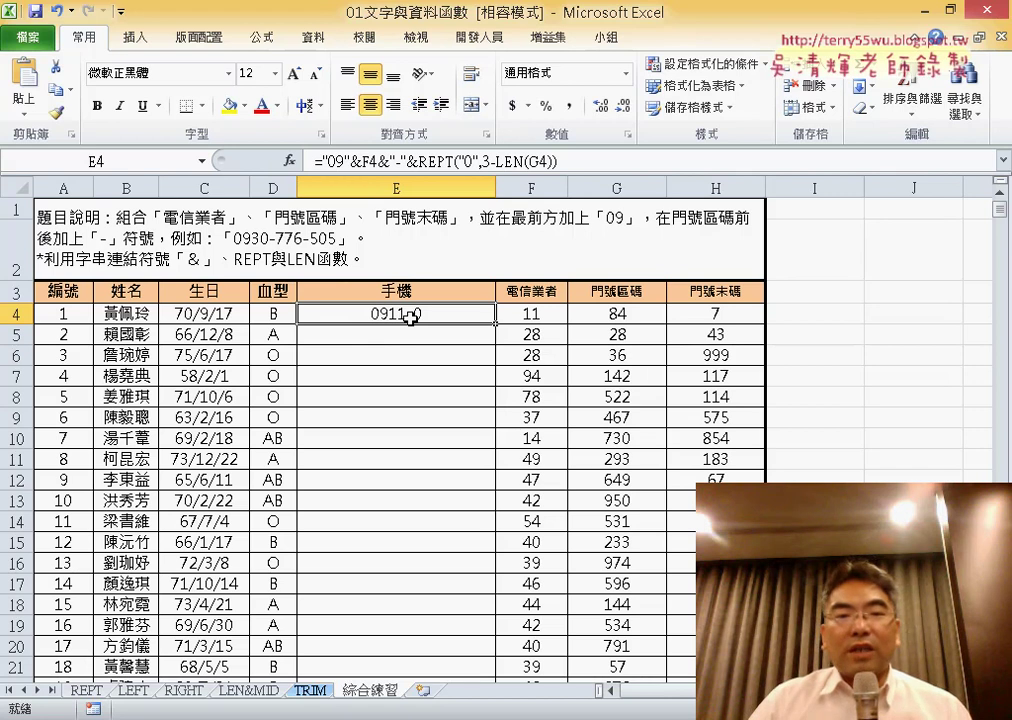
Append &G4 after the REPT padding and commit, so E4 shows 0911-084
{"action": "left_click", "coordinate": [606, 160]}
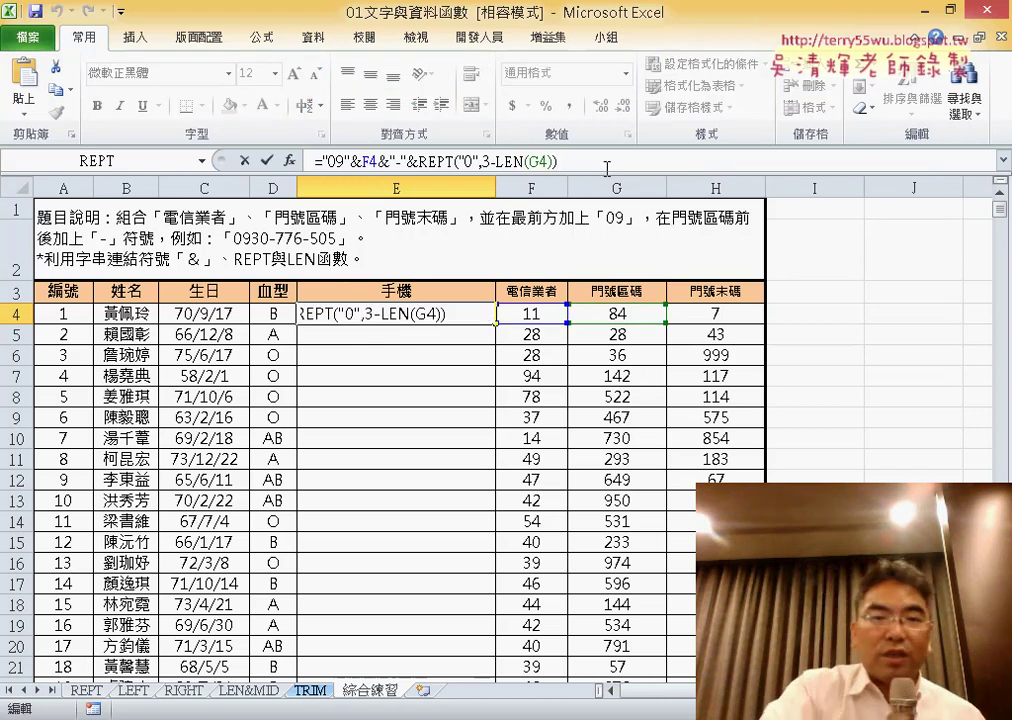
{"action": "type", "text": "&"}
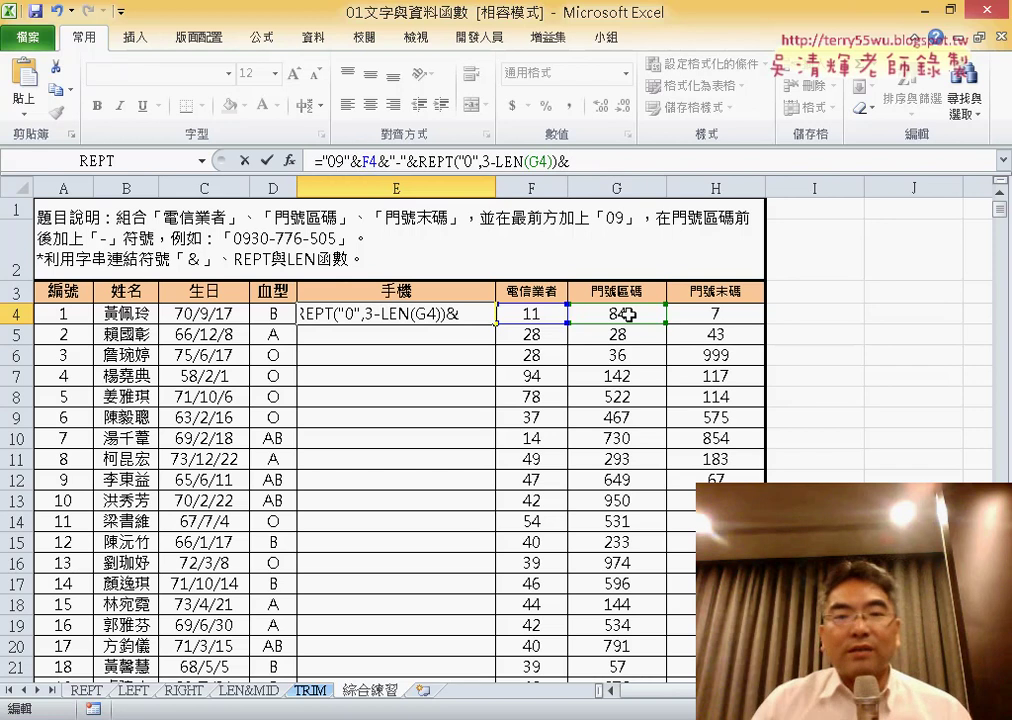
{"action": "left_click", "coordinate": [626, 314]}
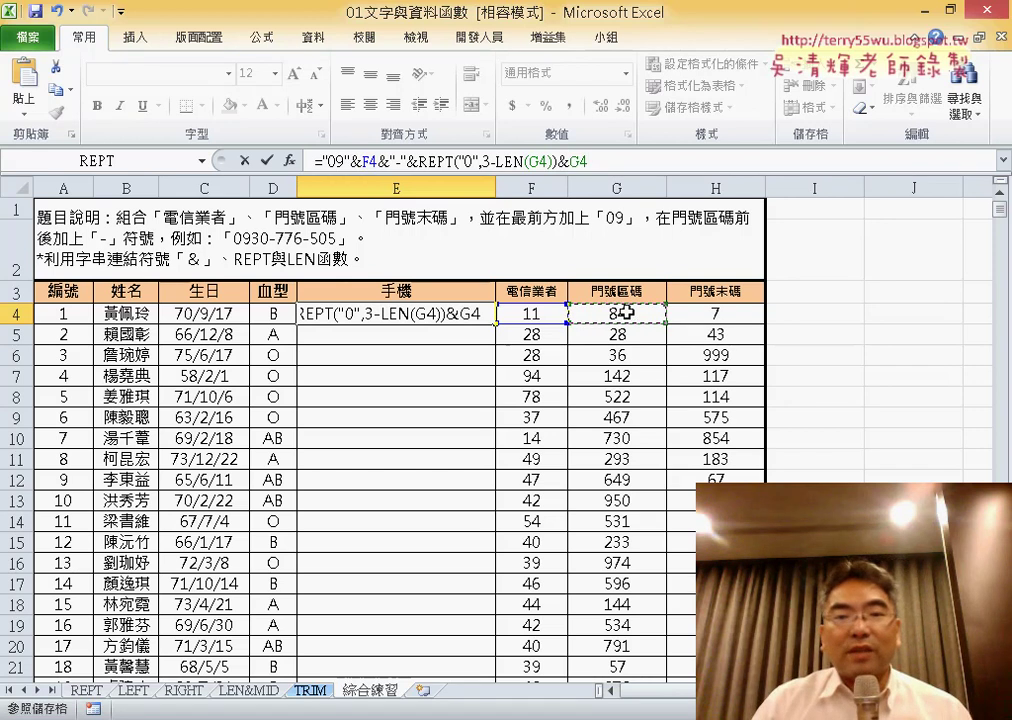
{"action": "left_click", "coordinate": [266, 160]}
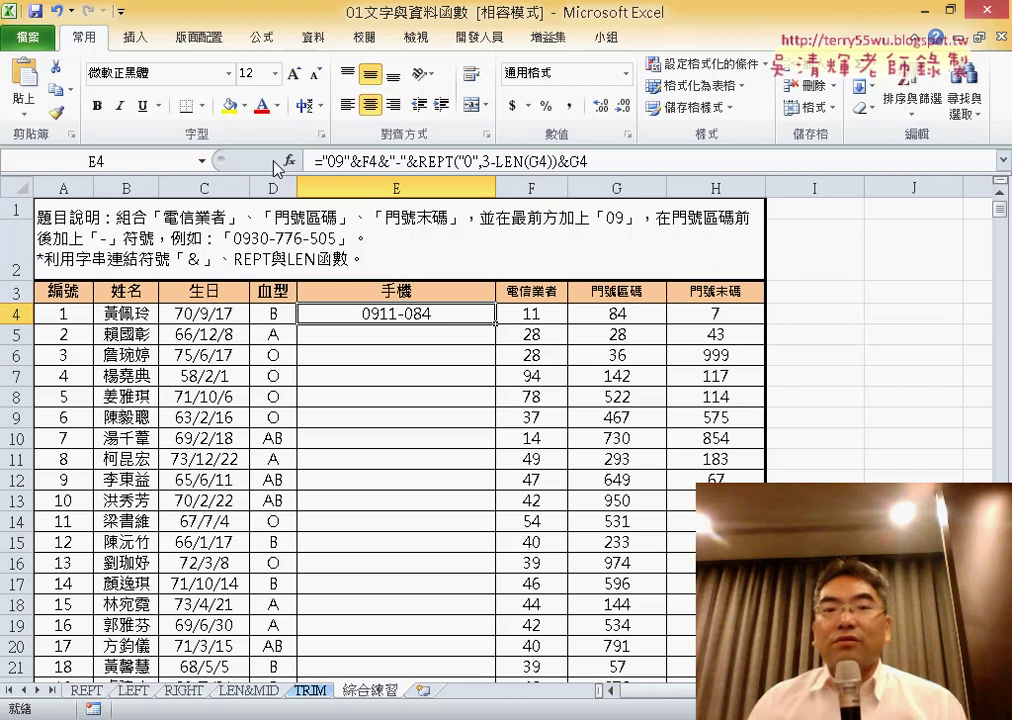
Highlight the REPT padding, the trailing G4 and the dash-plus-area-code section of E4's formula
{"action": "left_click_drag", "start_coordinate": [419, 161], "coordinate": [553, 161]}
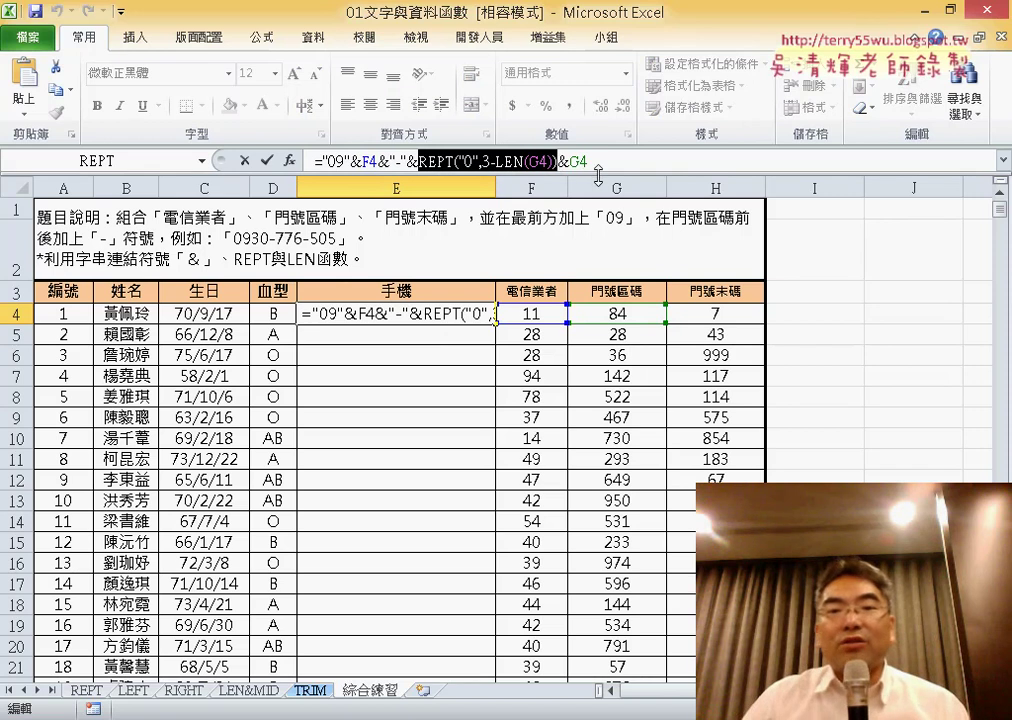
{"action": "left_click_drag", "start_coordinate": [569, 161], "coordinate": [598, 161]}
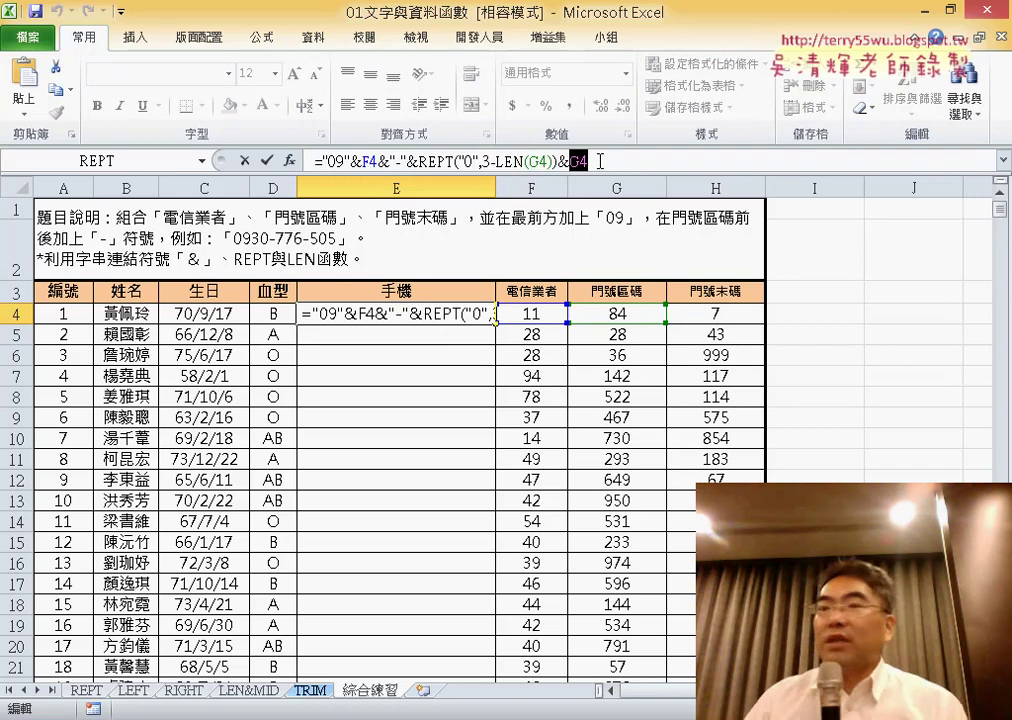
{"action": "left_click", "coordinate": [600, 161]}
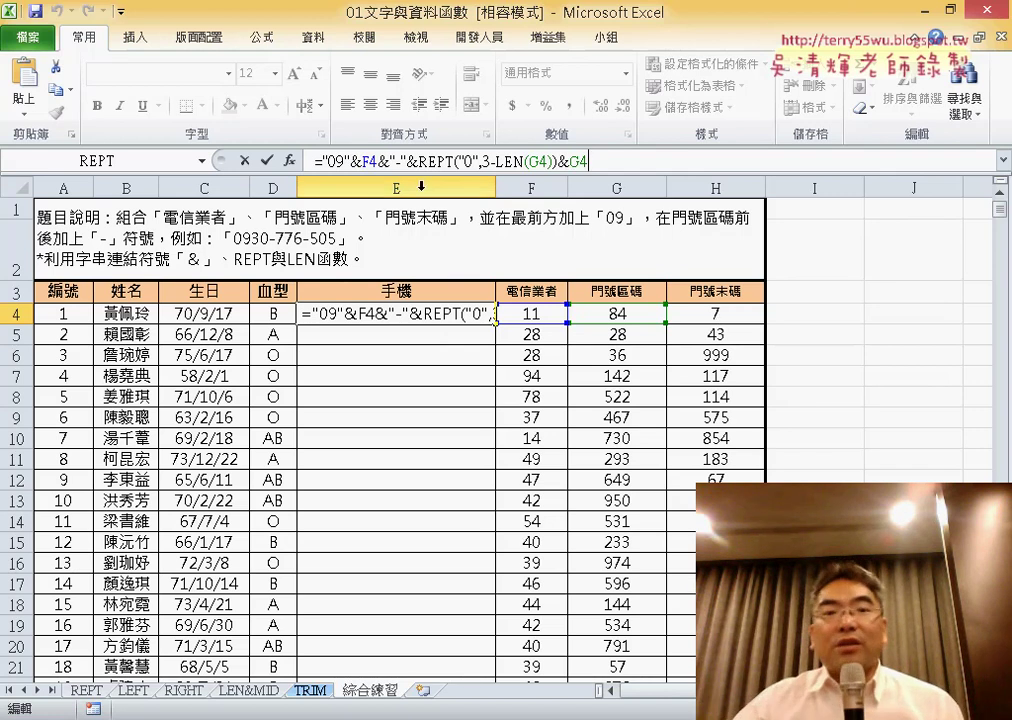
{"action": "left_click_drag", "start_coordinate": [377, 160], "coordinate": [633, 163]}
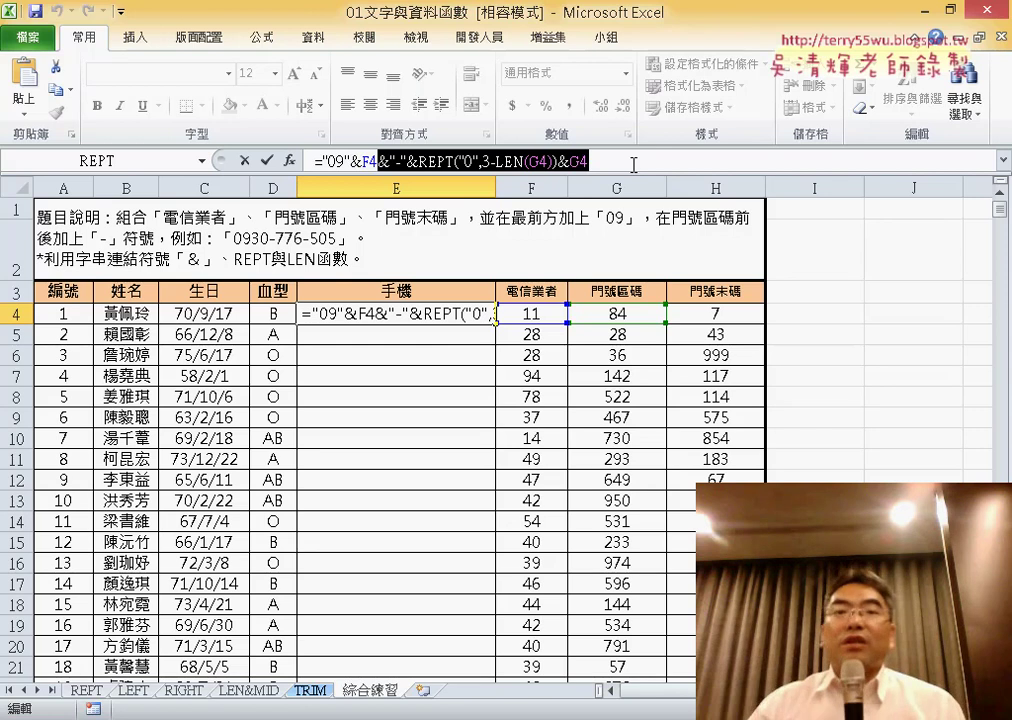
{"action": "left_click", "coordinate": [633, 163]}
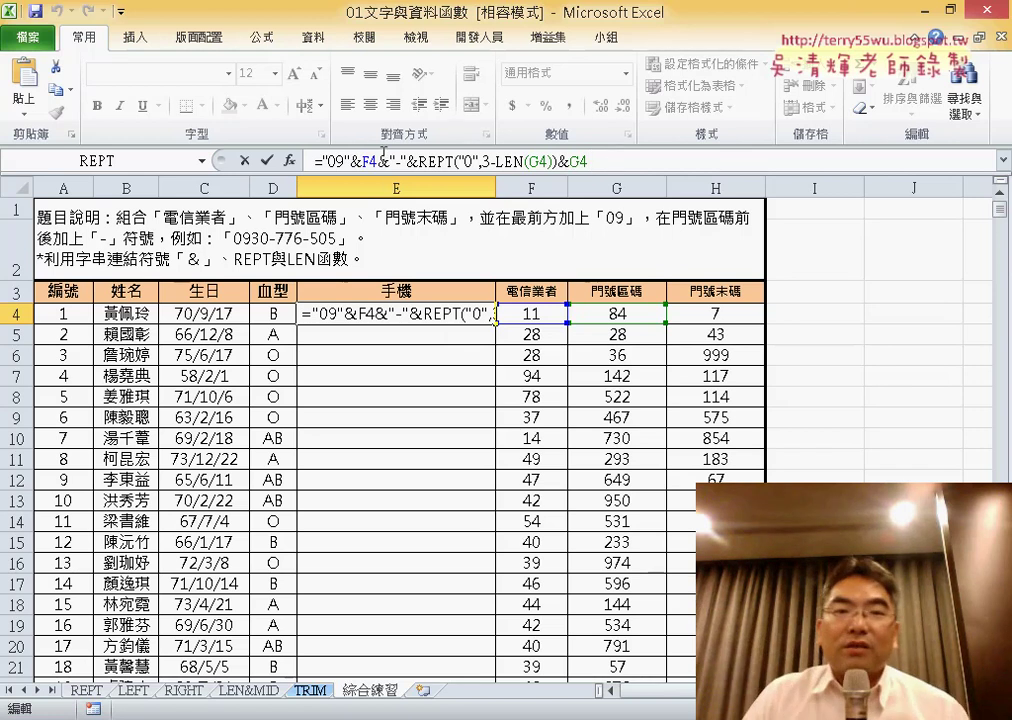
{"action": "left_click_drag", "start_coordinate": [379, 160], "coordinate": [654, 158]}
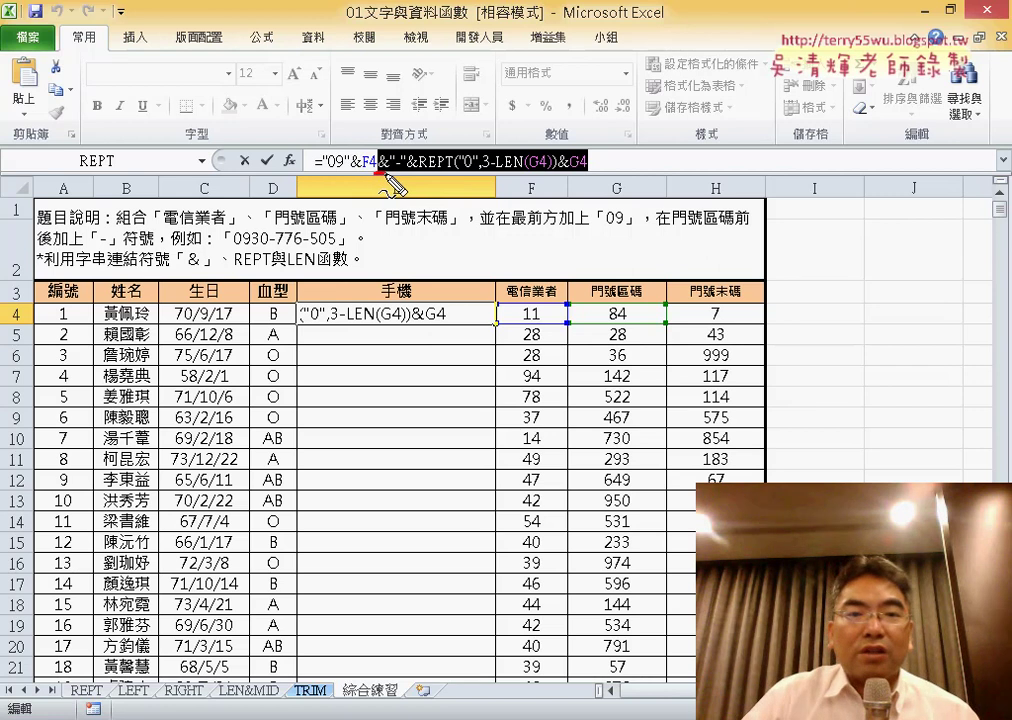
{"action": "mouse_move", "coordinate": [382, 174]}
{"action": "left_mouse_down"}
{"action": "mouse_move", "coordinate": [591, 174]}
{"action": "mouse_move", "coordinate": [383, 143]}
{"action": "mouse_move", "coordinate": [379, 172]}
{"action": "left_mouse_up"}
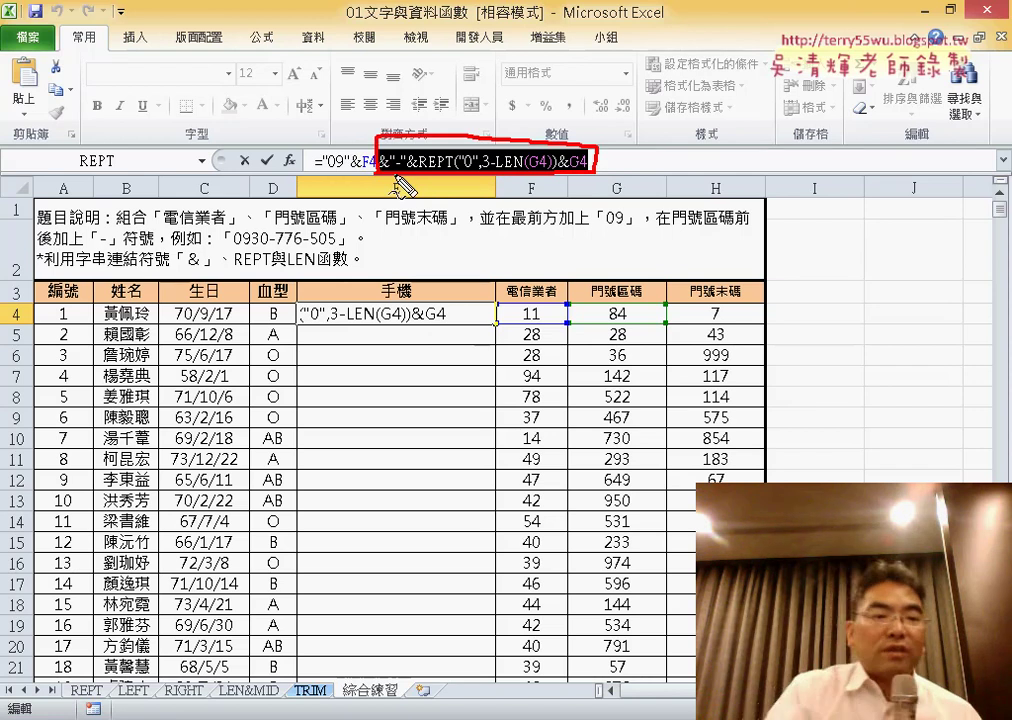
Copy &"-"&REPT("0",3-LEN(G4))&G4 and paste it at the end of E4's formula
{"action": "key", "text": "Escape"}
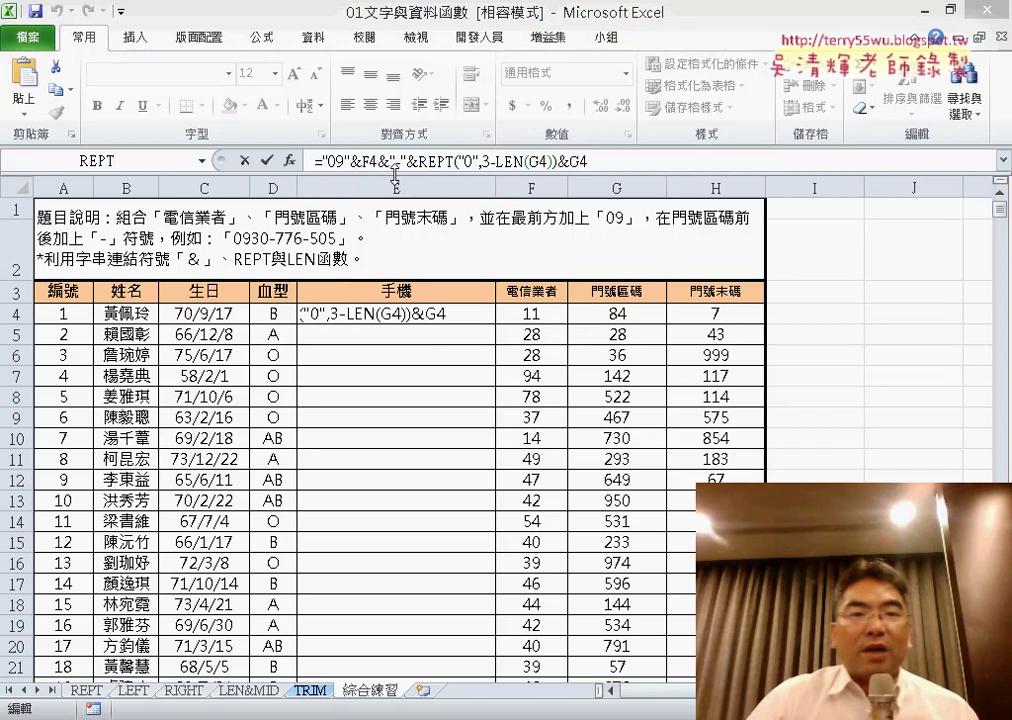
{"action": "left_click", "coordinate": [380, 160]}
{"action": "key", "text": "shift+End"}
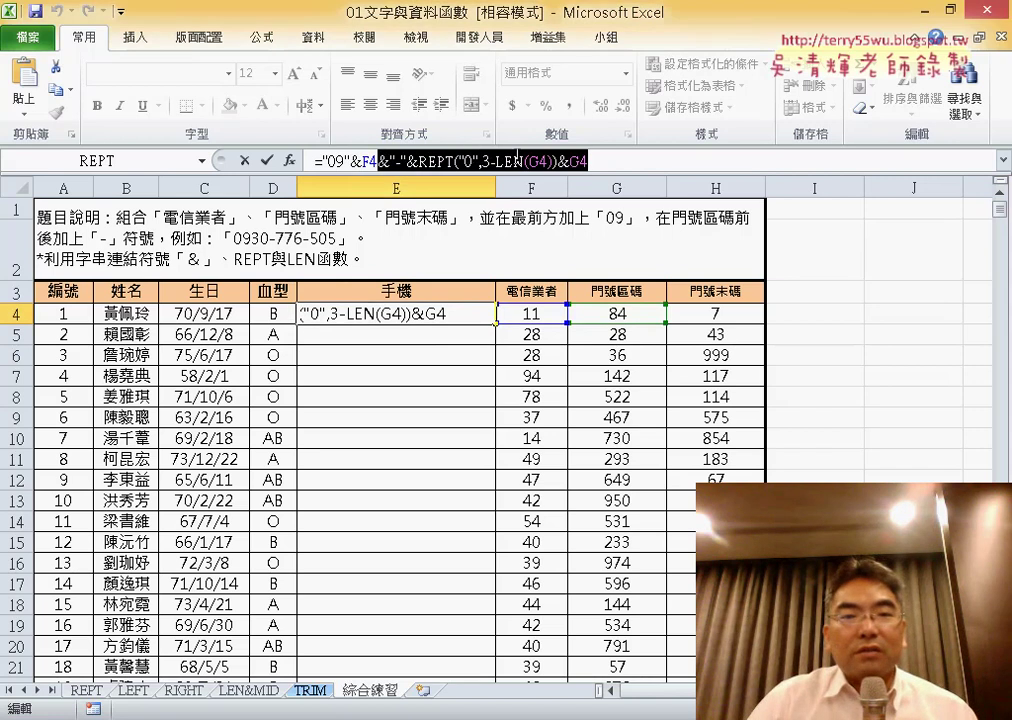
{"action": "right_click", "coordinate": [518, 158]}
{"action": "left_click", "coordinate": [560, 192]}
{"action": "left_click", "coordinate": [623, 162]}
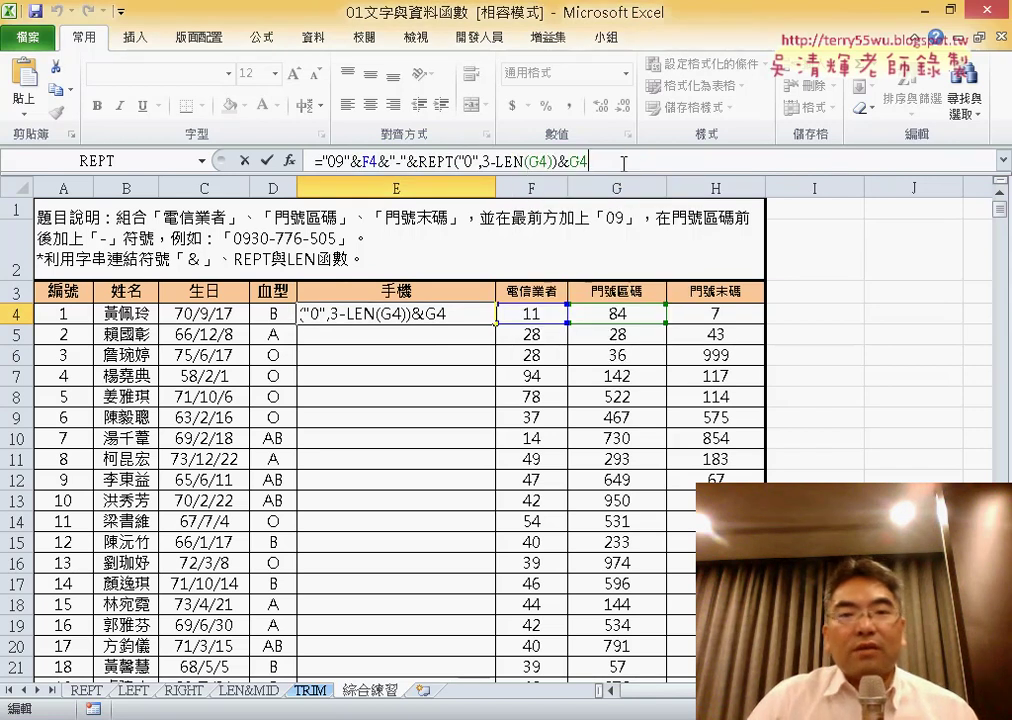
{"action": "right_click", "coordinate": [768, 162]}
{"action": "left_click", "coordinate": [791, 253]}
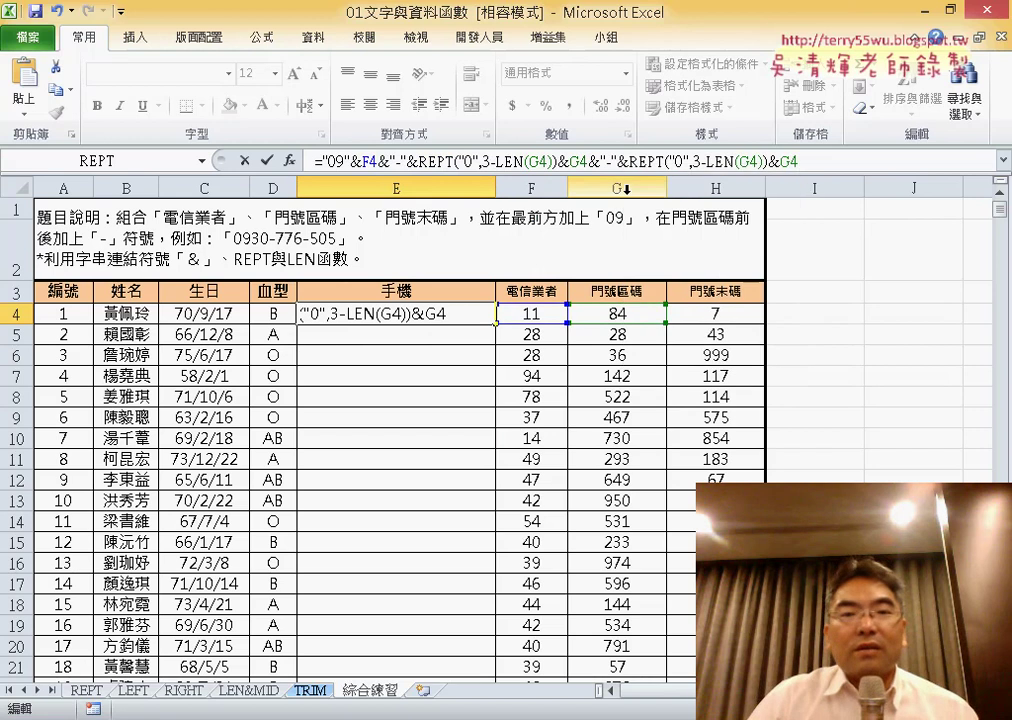
{"action": "double_click", "coordinate": [753, 162]}
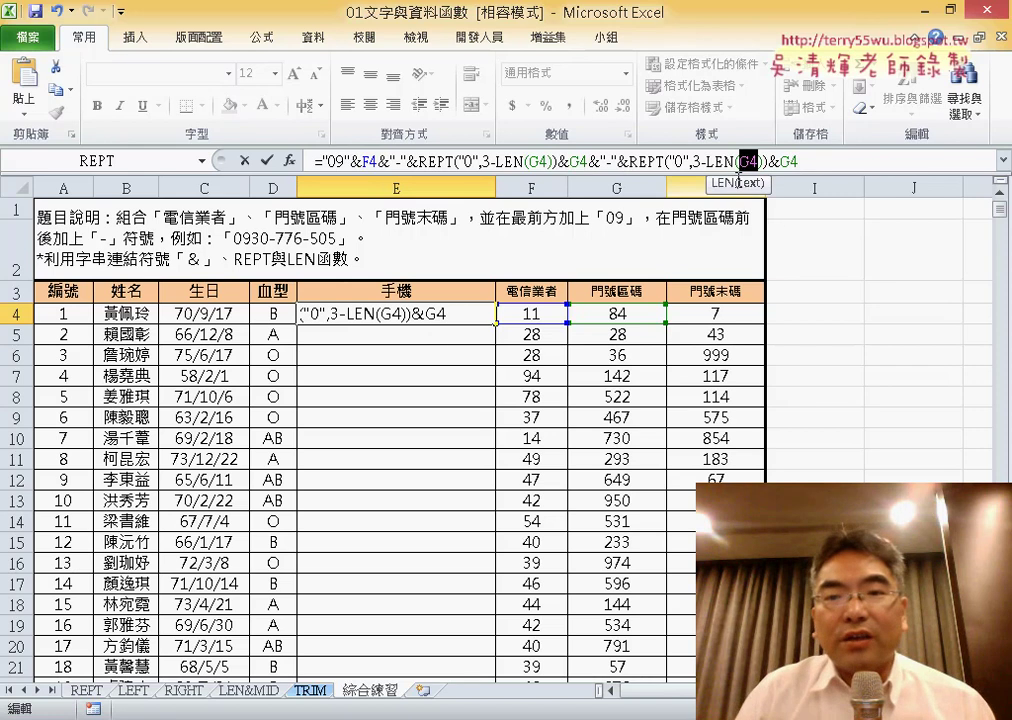
{"action": "left_click", "coordinate": [737, 314]}
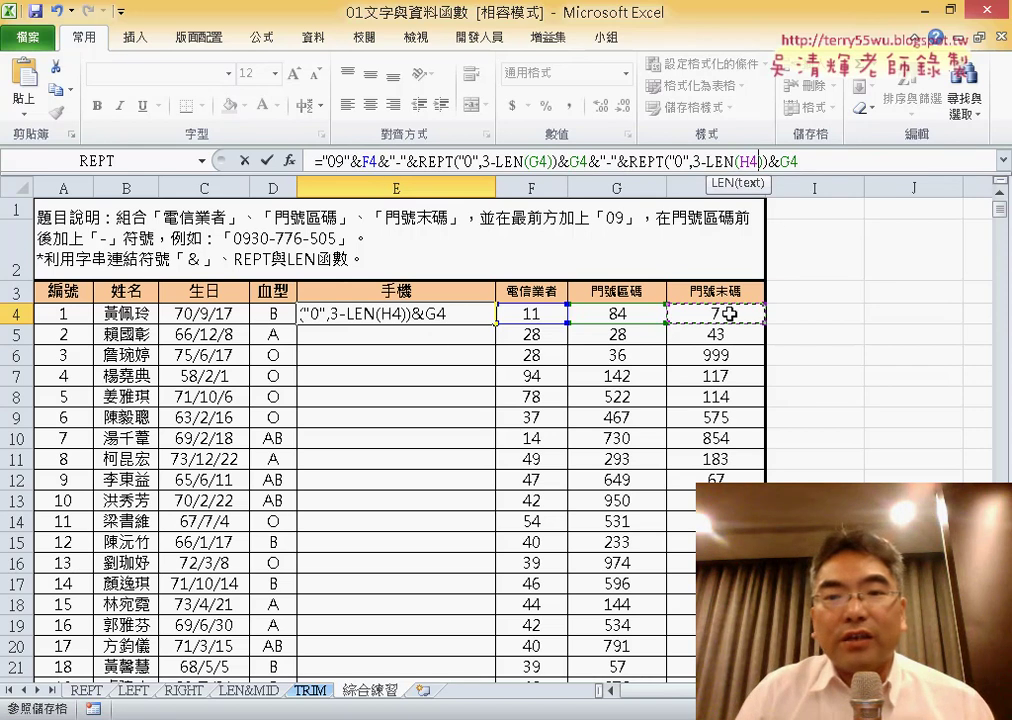
{"action": "double_click", "coordinate": [815, 163]}
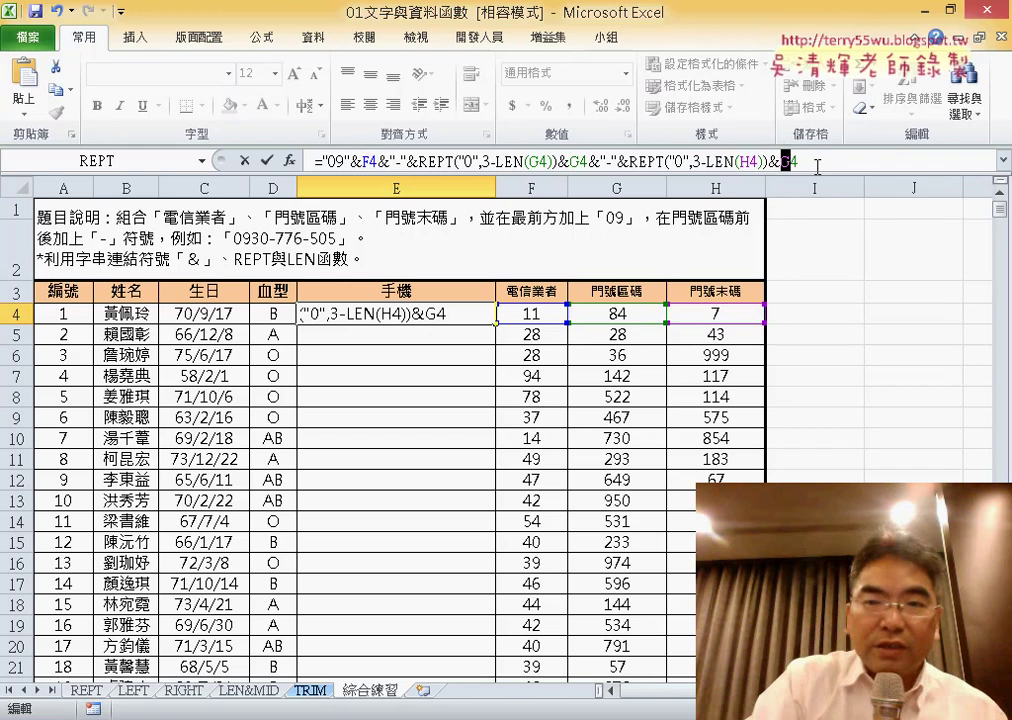
{"action": "type", "text": "H"}
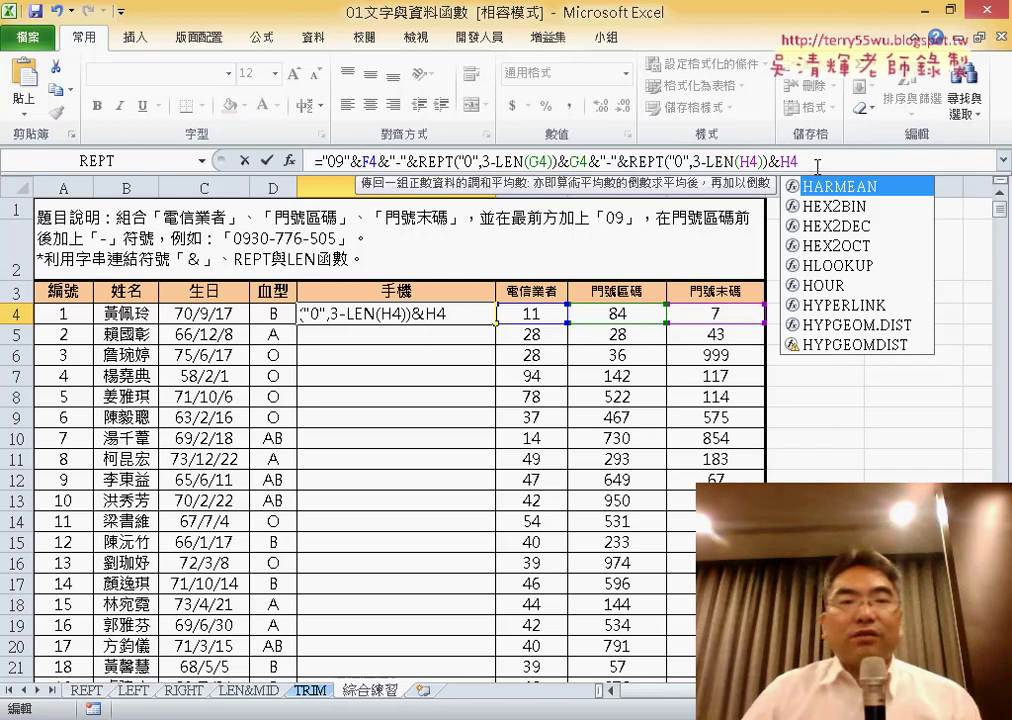
{"action": "left_click", "coordinate": [270, 162]}
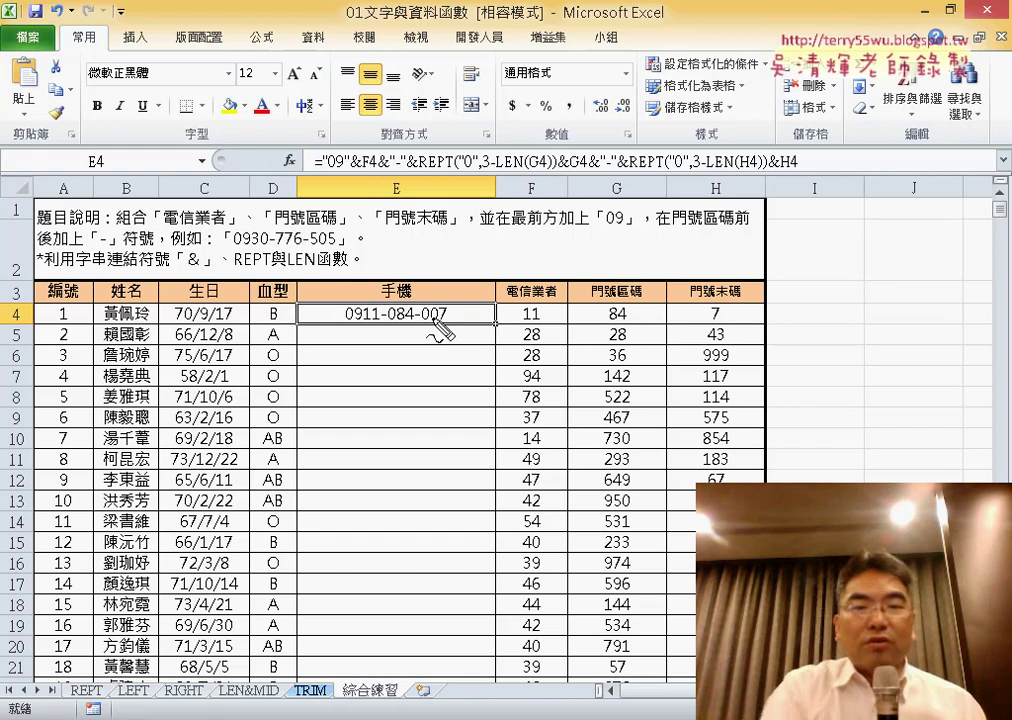
{"action": "left_click_drag", "start_coordinate": [497, 306], "coordinate": [505, 340]}
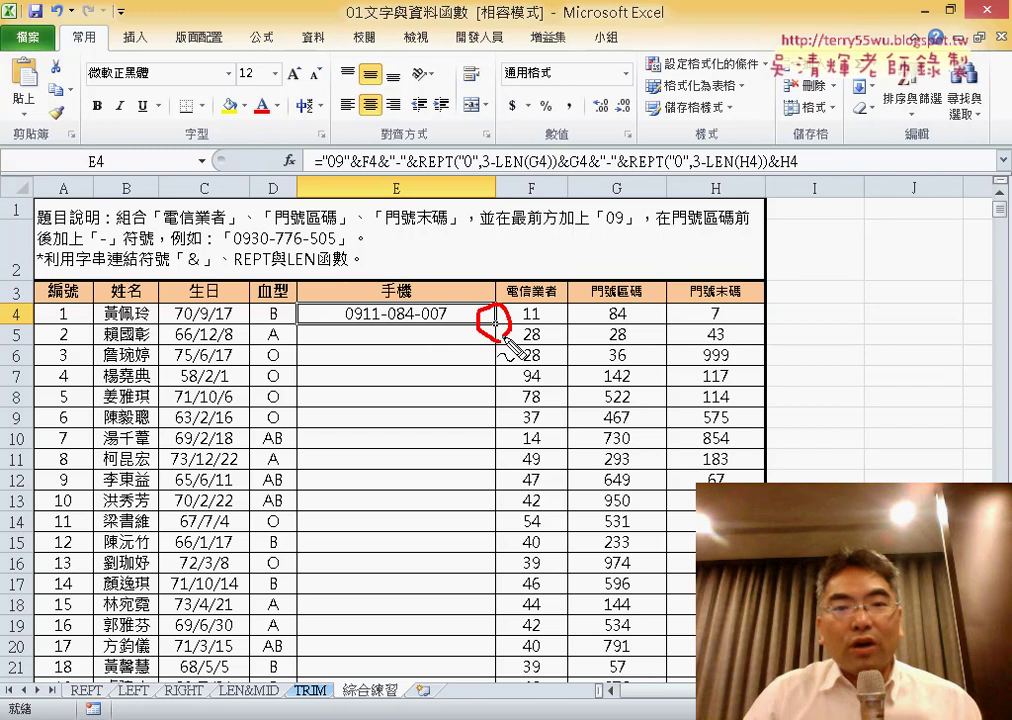
{"action": "key", "text": "Escape"}
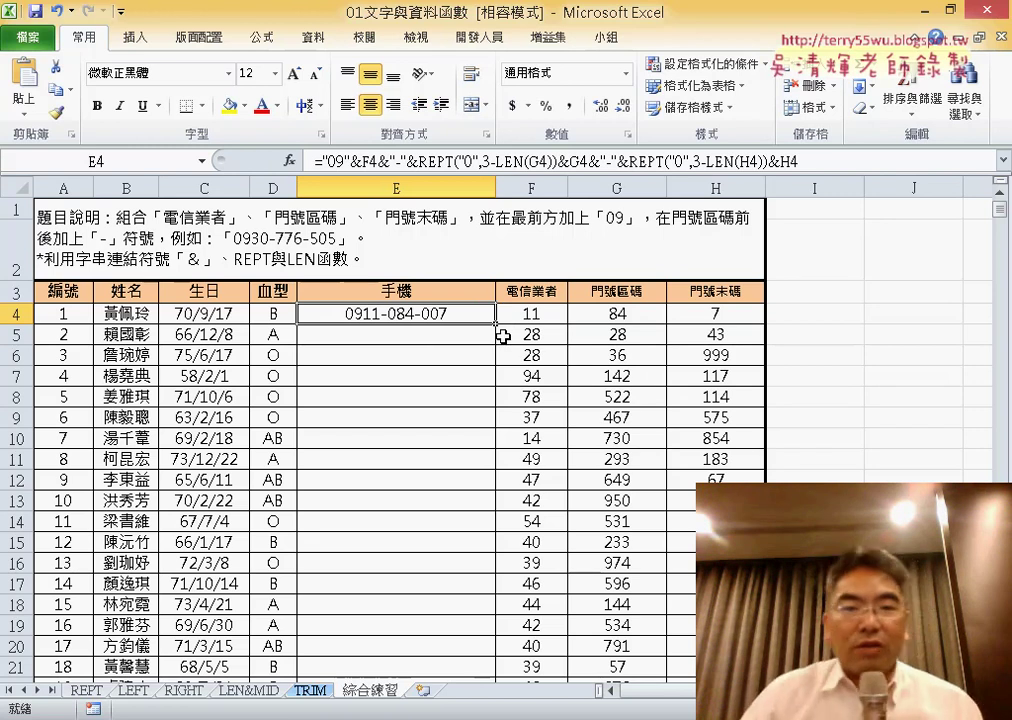
{"action": "double_click", "coordinate": [497, 324]}
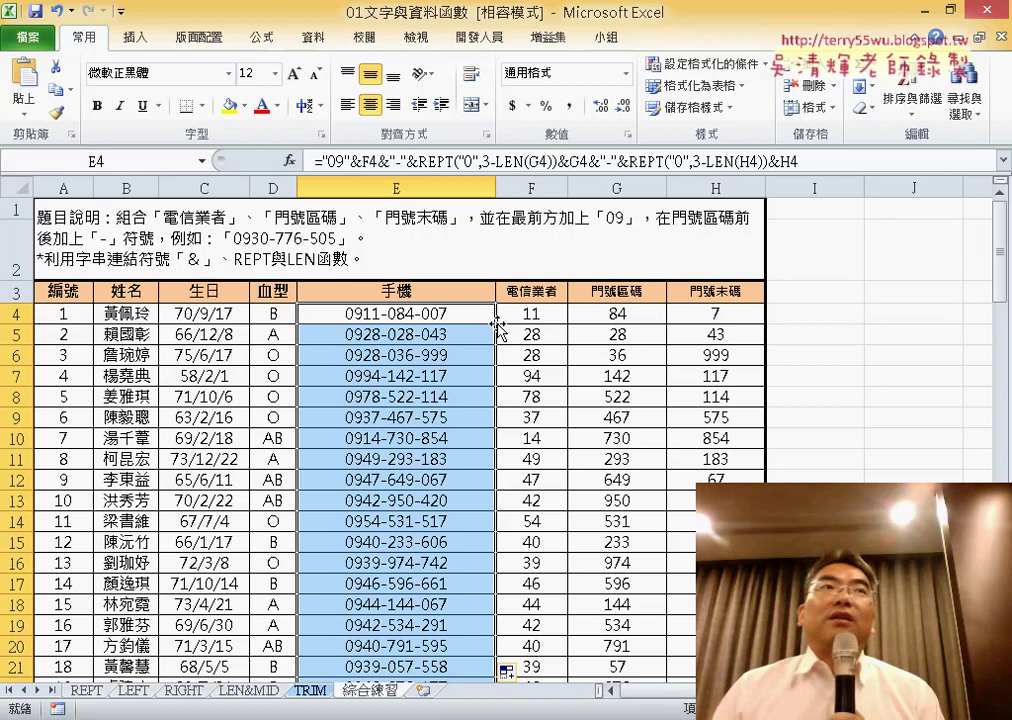
{"action": "left_click", "coordinate": [447, 314]}
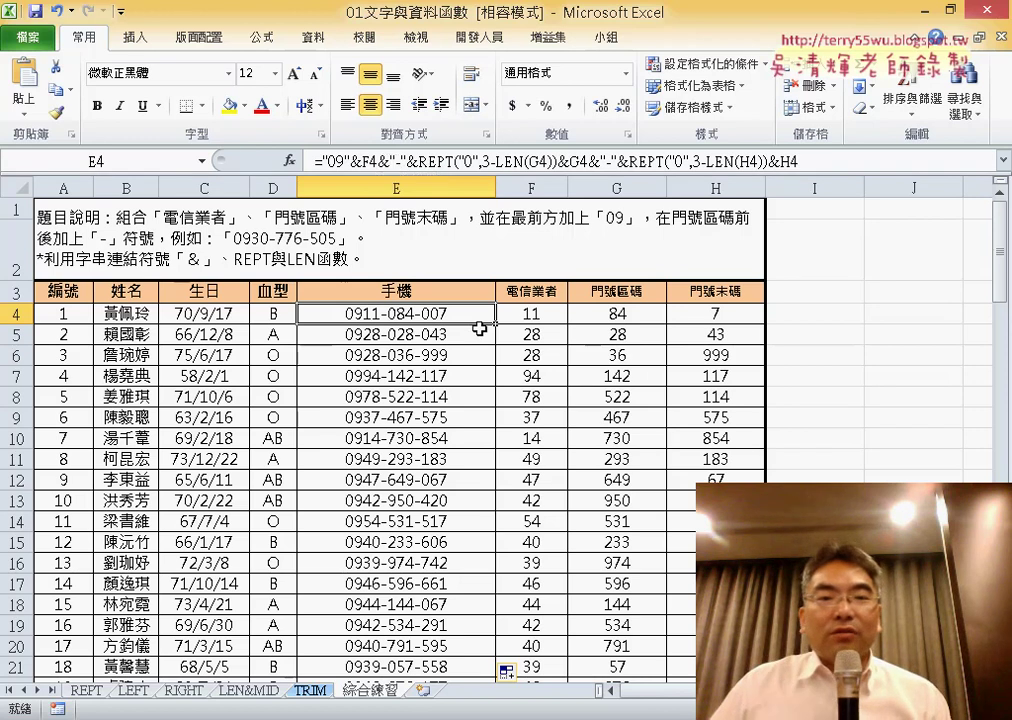
{"action": "left_click", "coordinate": [446, 332]}
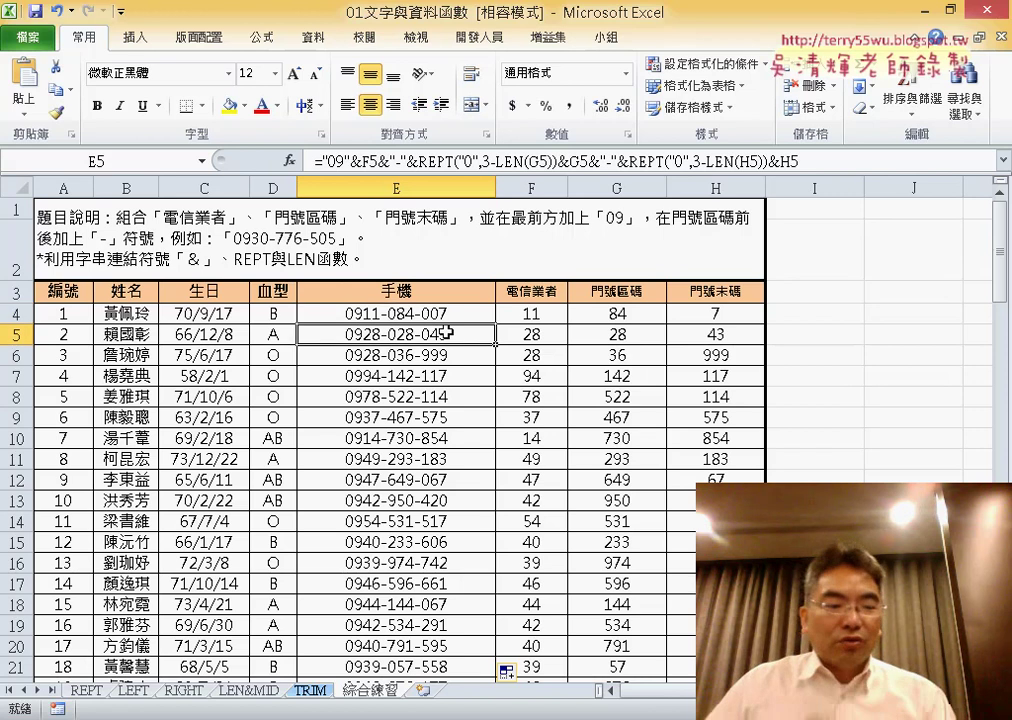
{"action": "key", "text": "ctrl+shift+Down"}
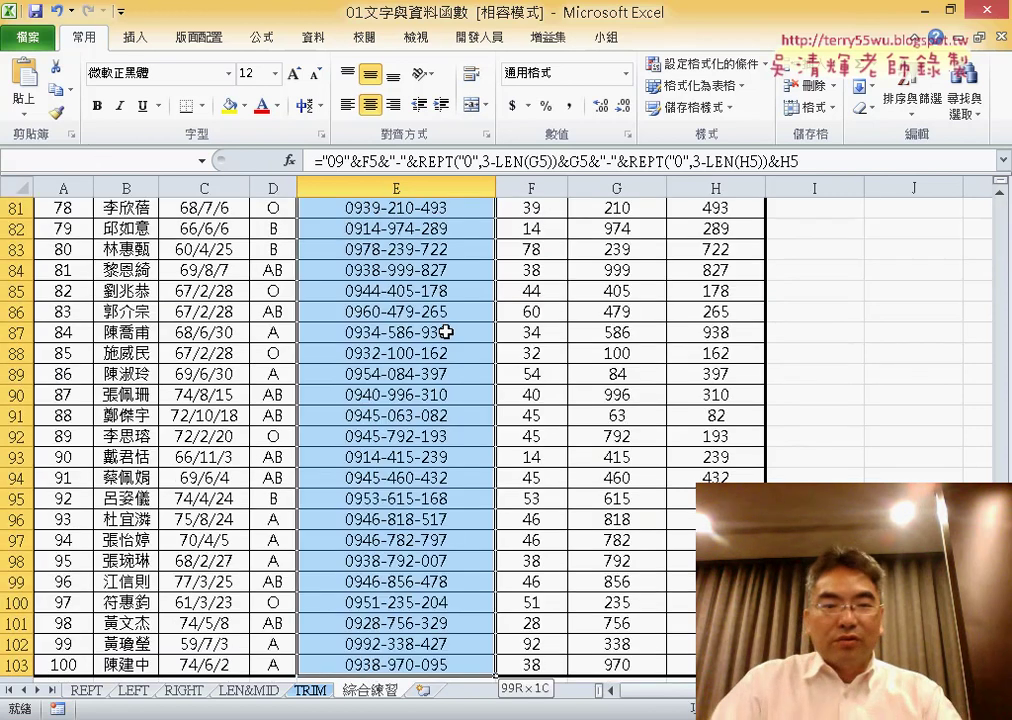
{"action": "key", "text": "Delete"}
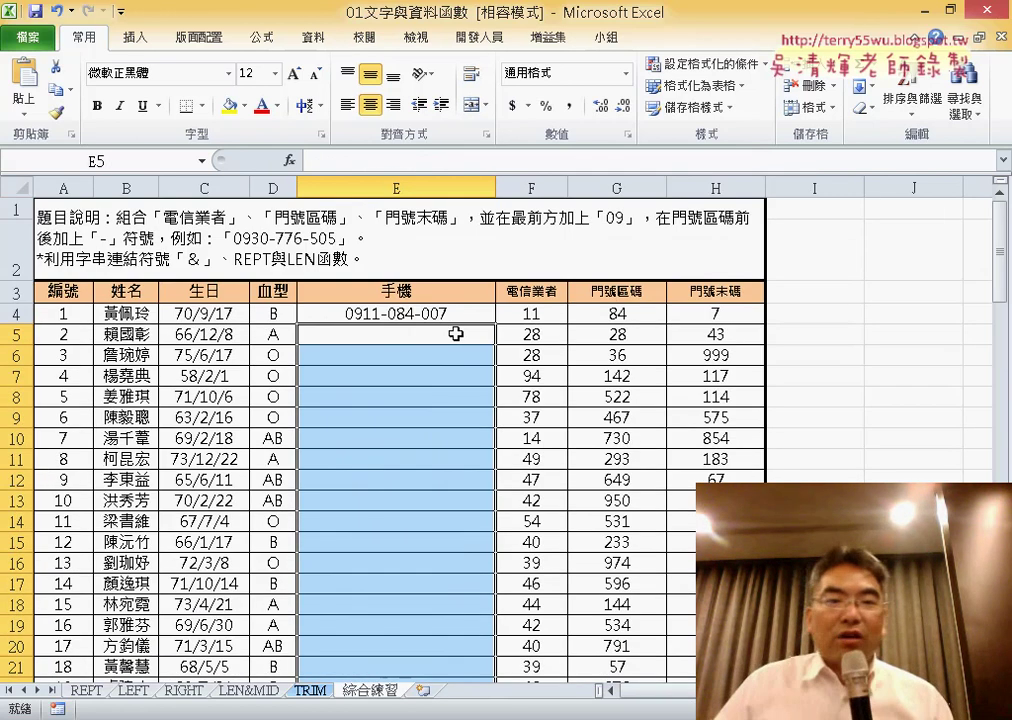
{"action": "left_click", "coordinate": [434, 314]}
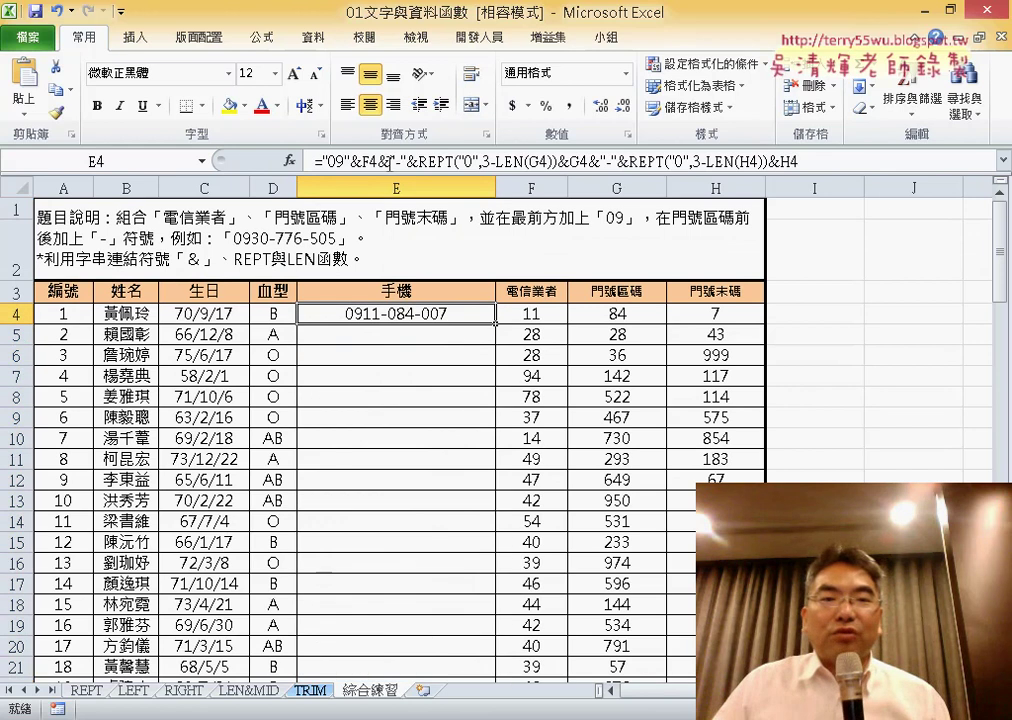
{"action": "left_click_drag", "start_coordinate": [390, 161], "coordinate": [890, 162]}
{"action": "key", "text": "Delete"}
{"action": "key", "text": "BackSpace"}
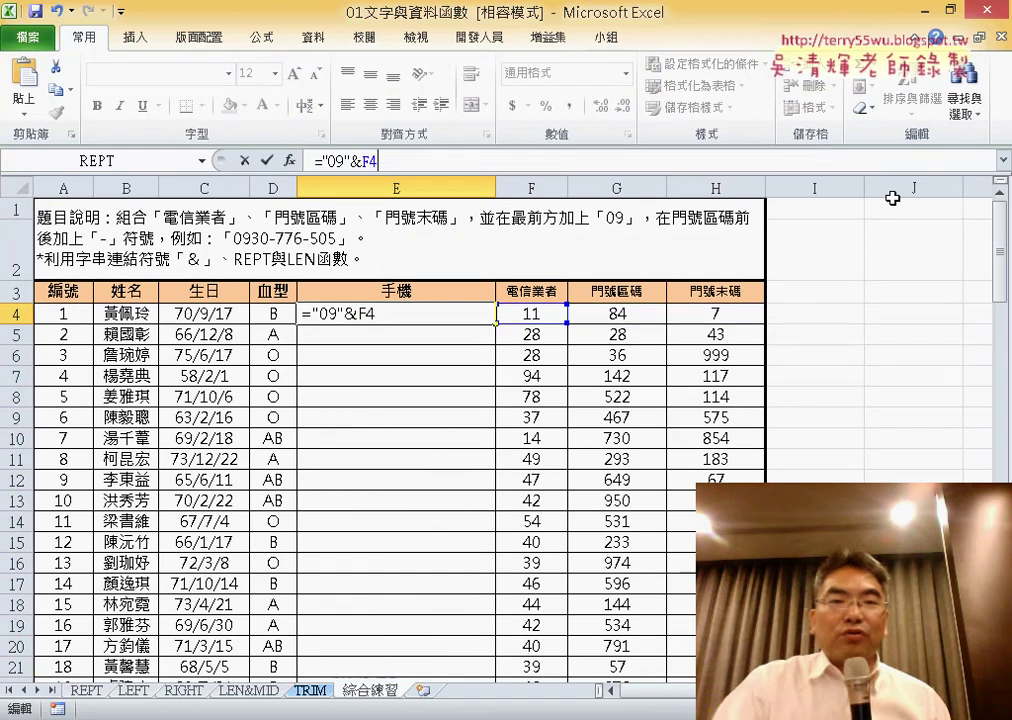
{"action": "left_click", "coordinate": [266, 160]}
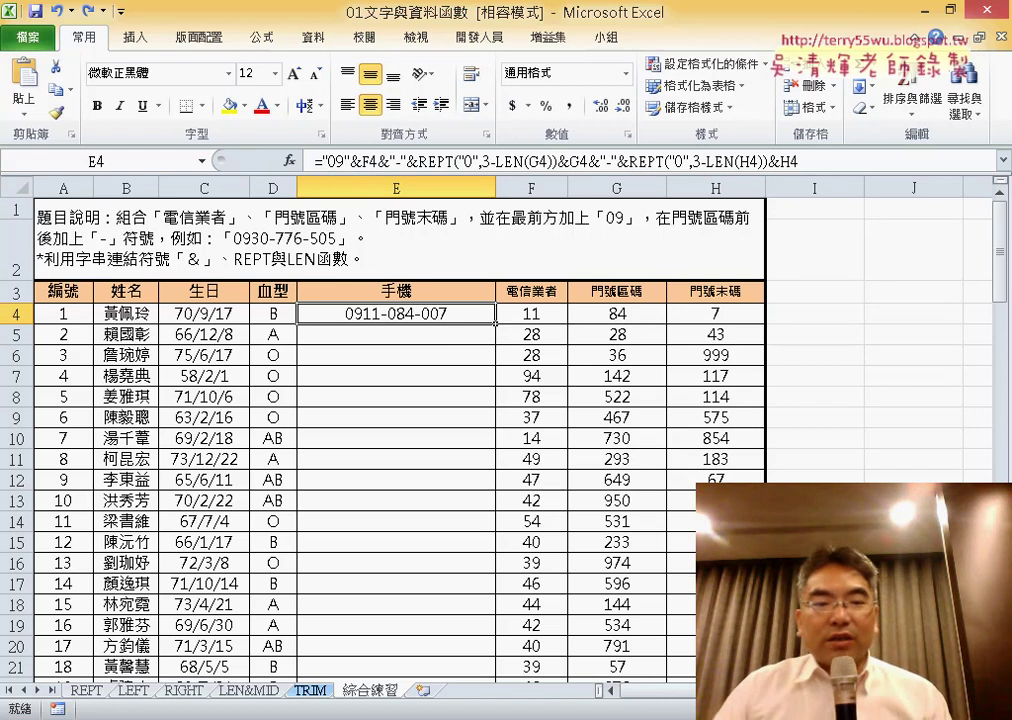
{"action": "mouse_move", "coordinate": [569, 719]}
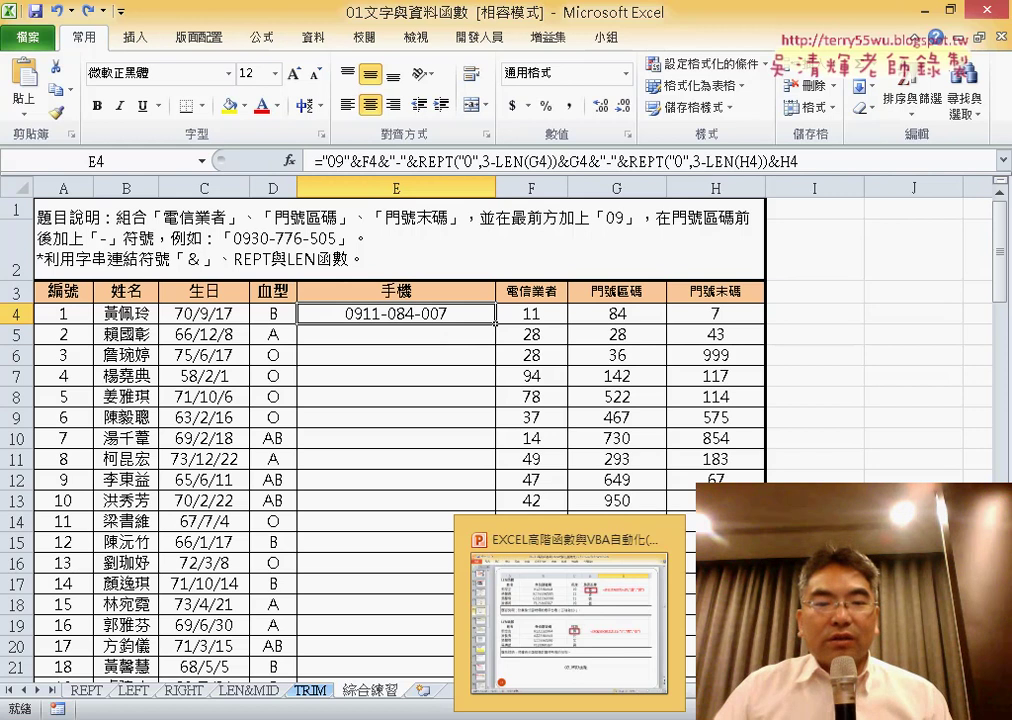
Switch to PowerPoint and scroll to slide 19, 綜合練習方法1
{"action": "left_click", "coordinate": [590, 630]}
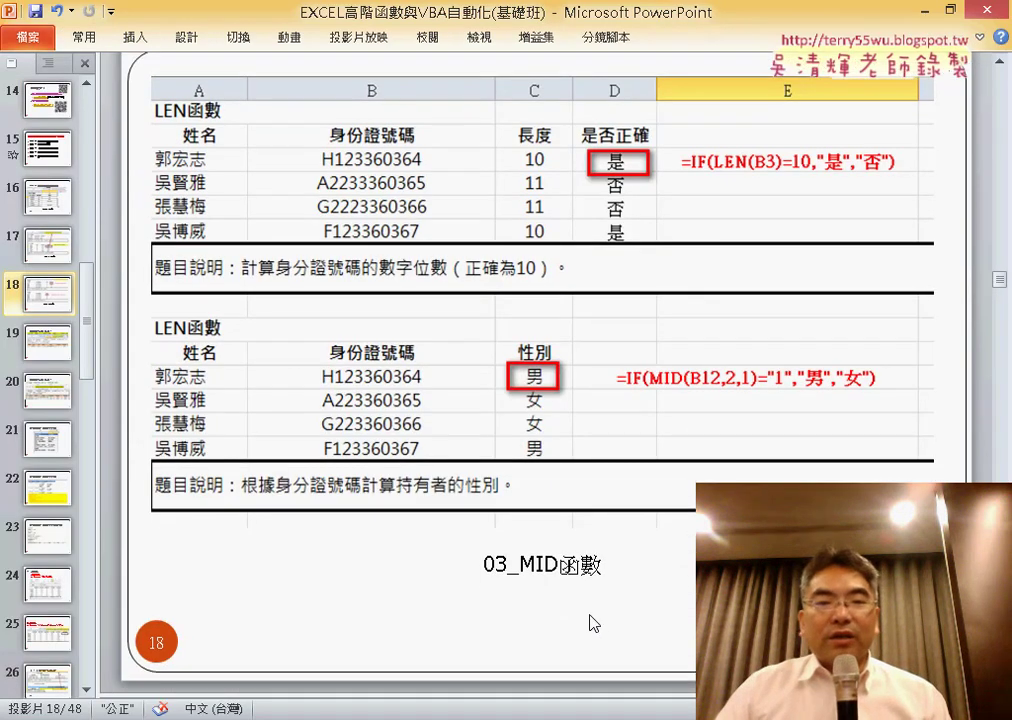
{"action": "scroll", "coordinate": [594, 623], "scroll_direction": "down", "scroll_amount": 1}
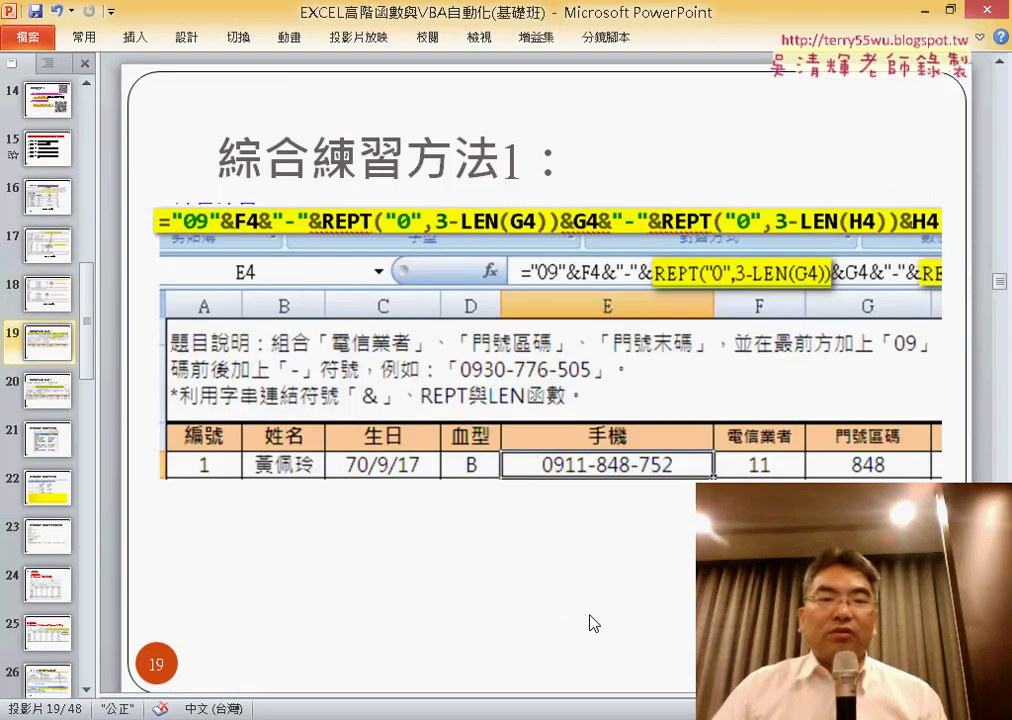